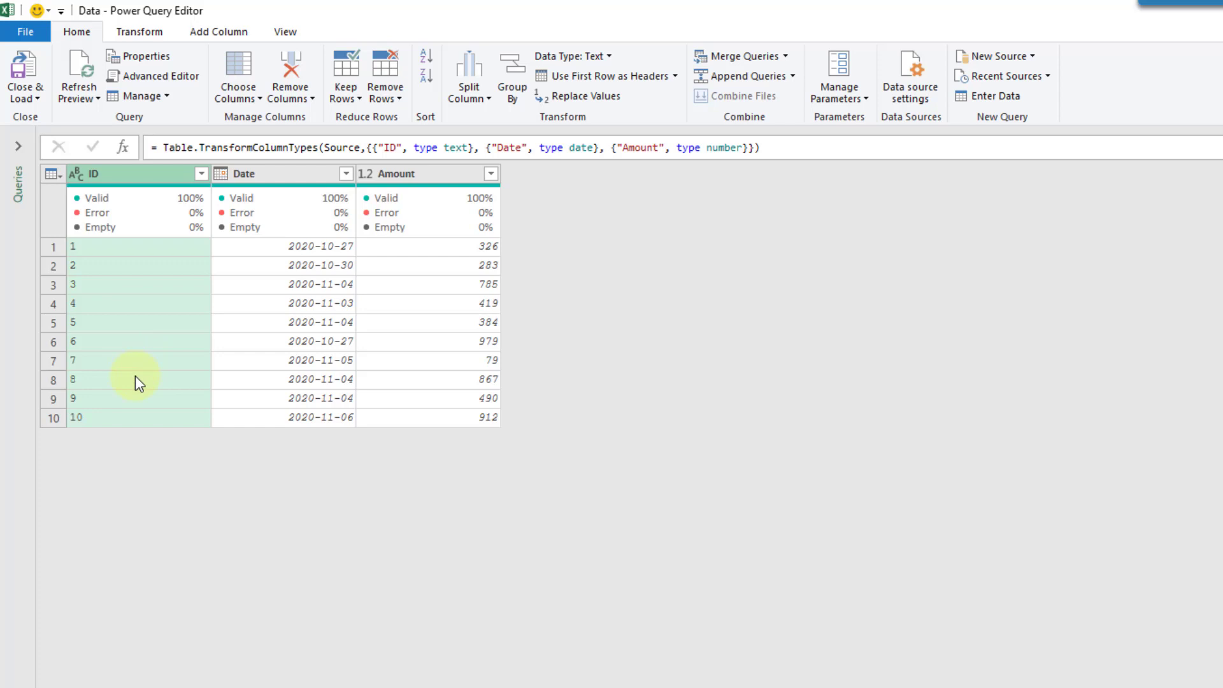
Step: Add a custom column with the formula Text.PadStart([ID],6,"0")
left_click(219, 32)
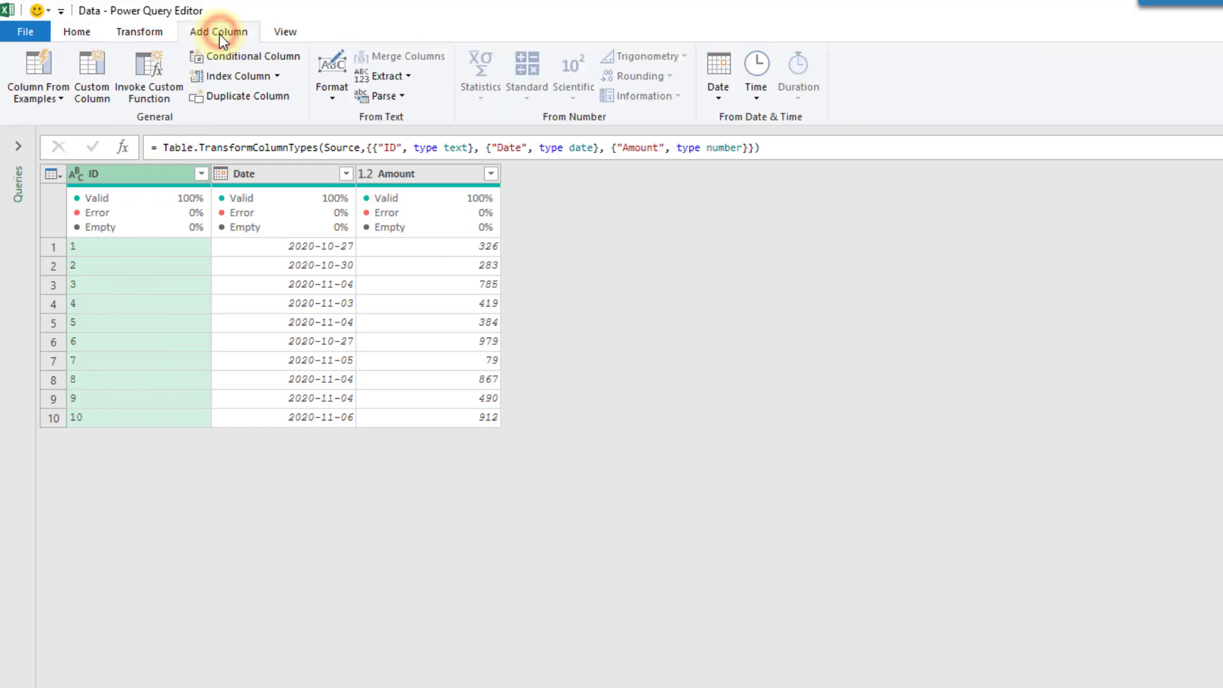
left_click(94, 88)
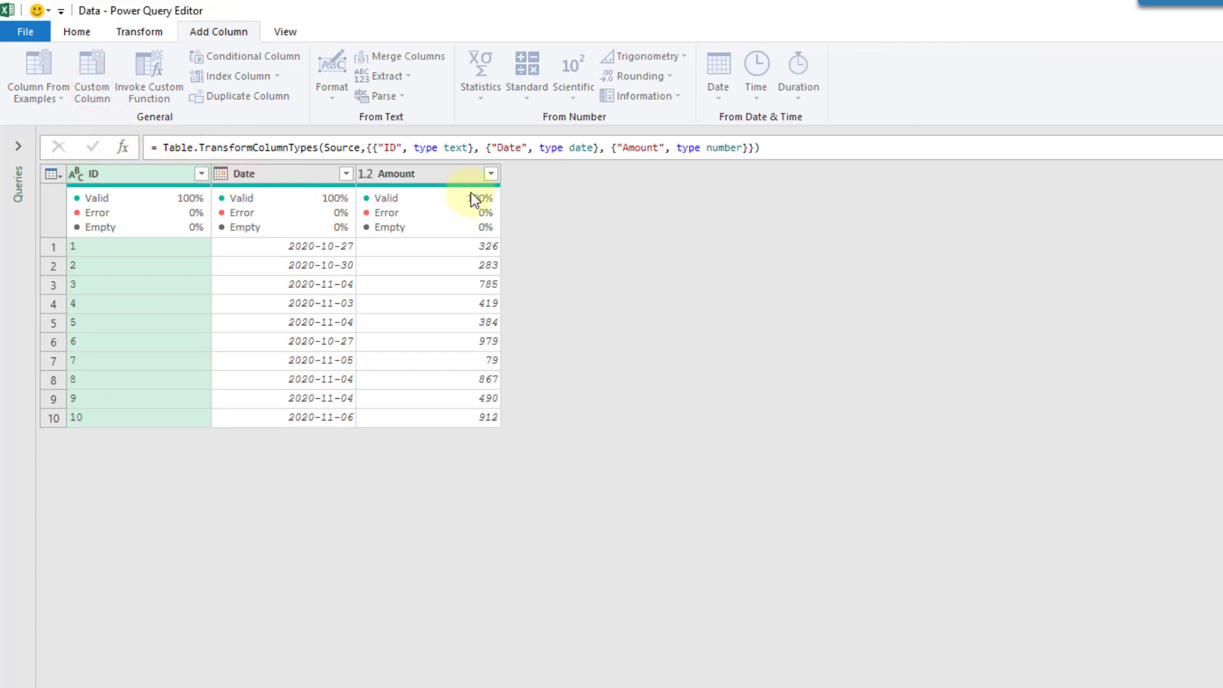
left_click(629, 426)
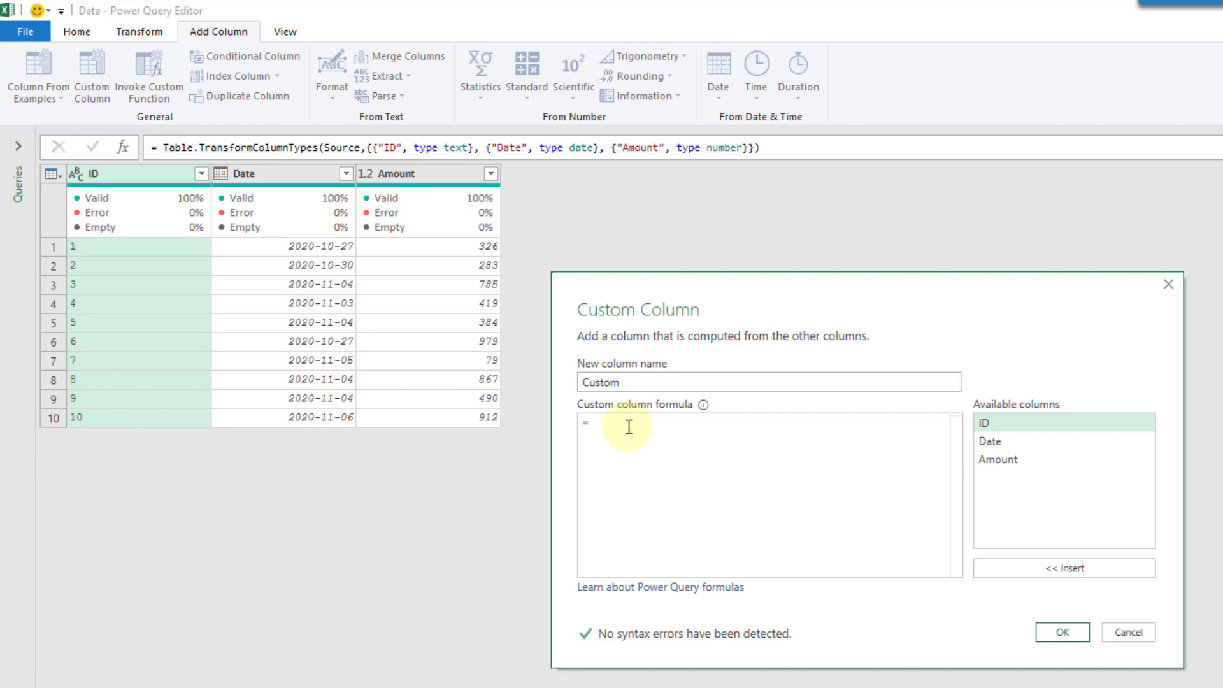
type("Tex")
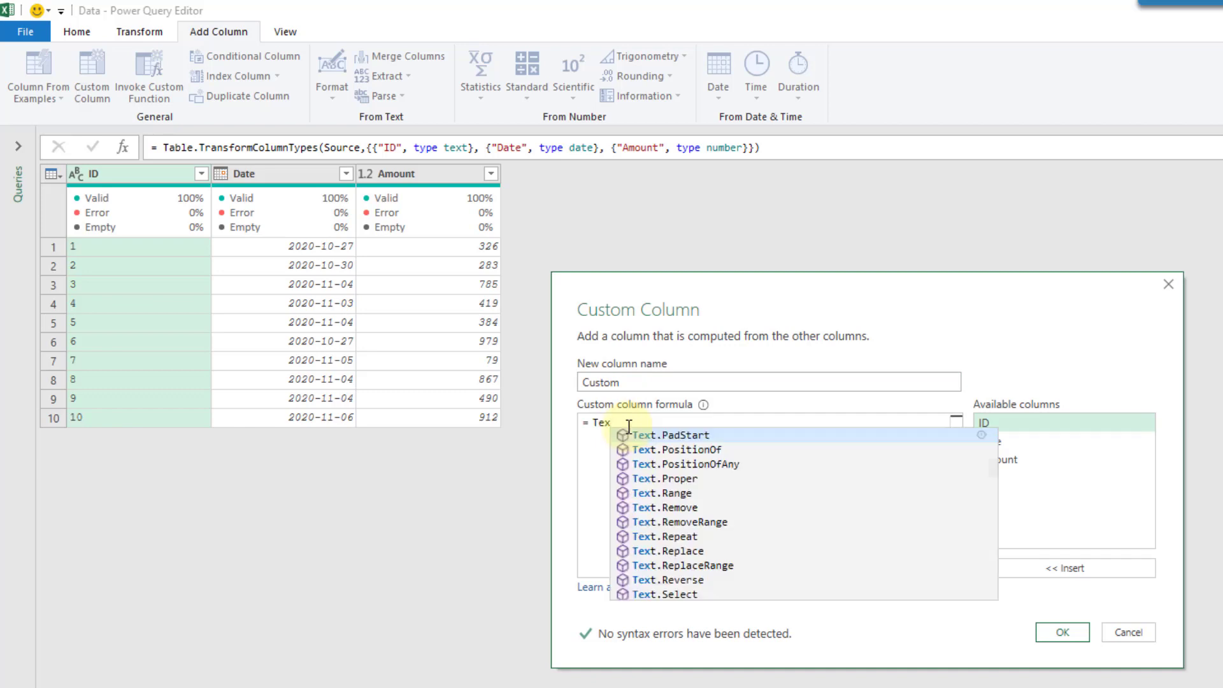
left_click(678, 435)
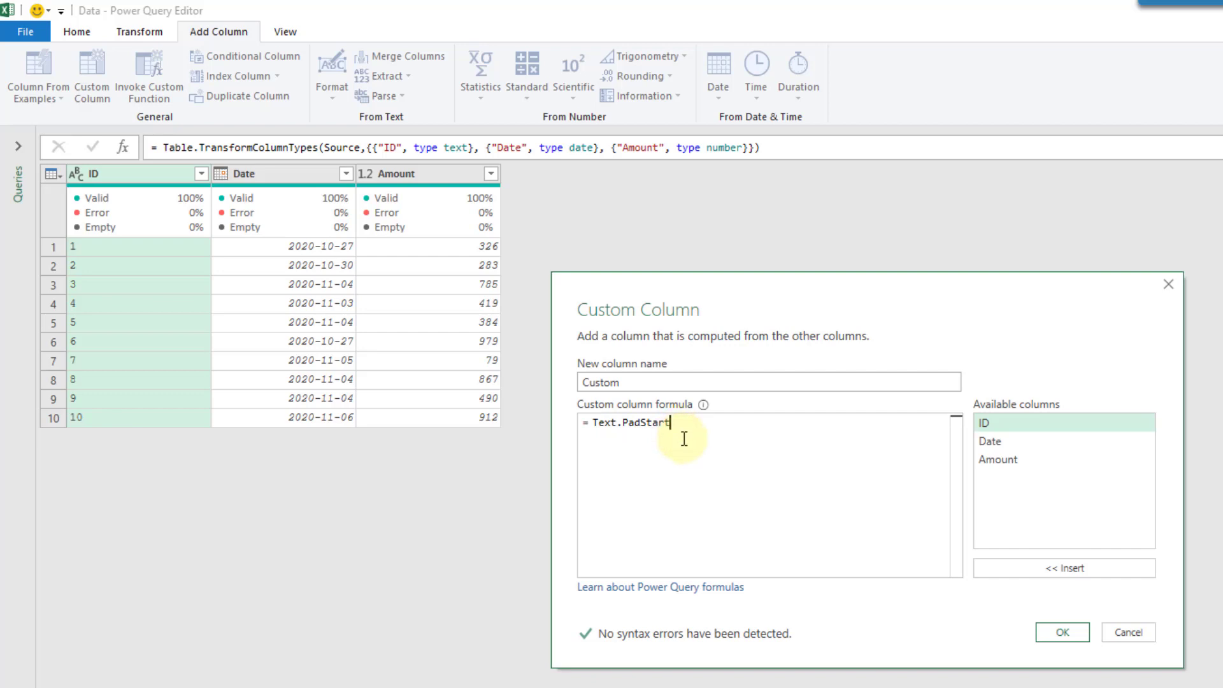
type("(")
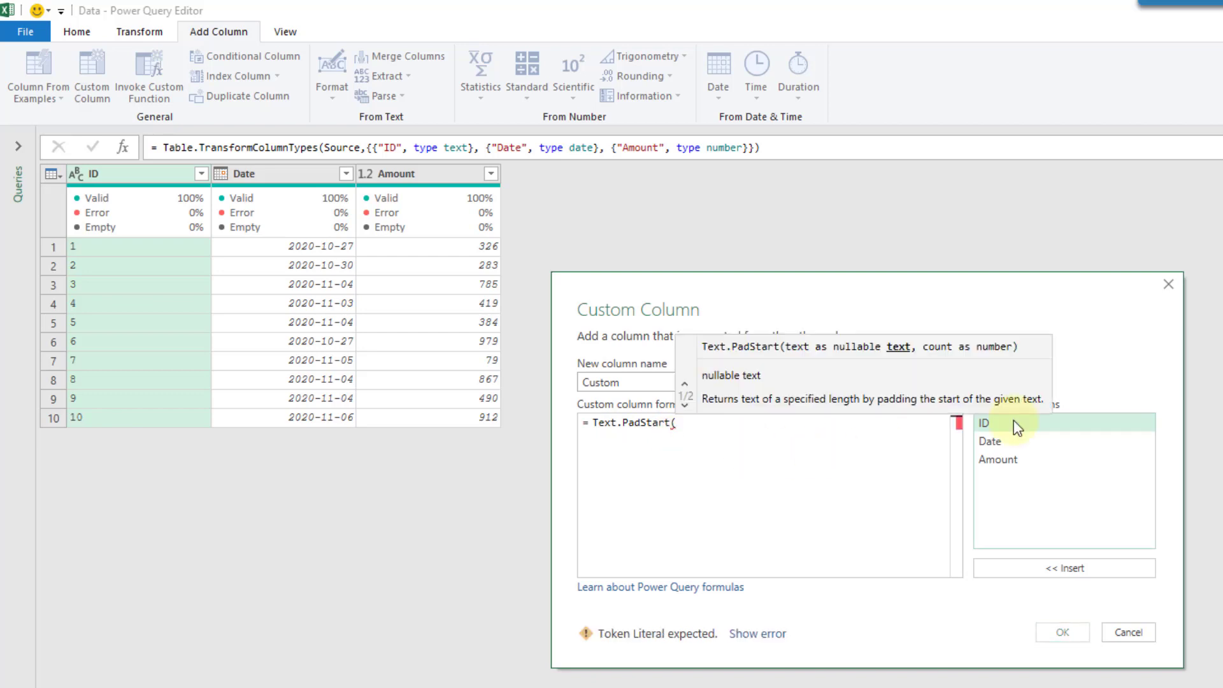
double_click(1002, 425)
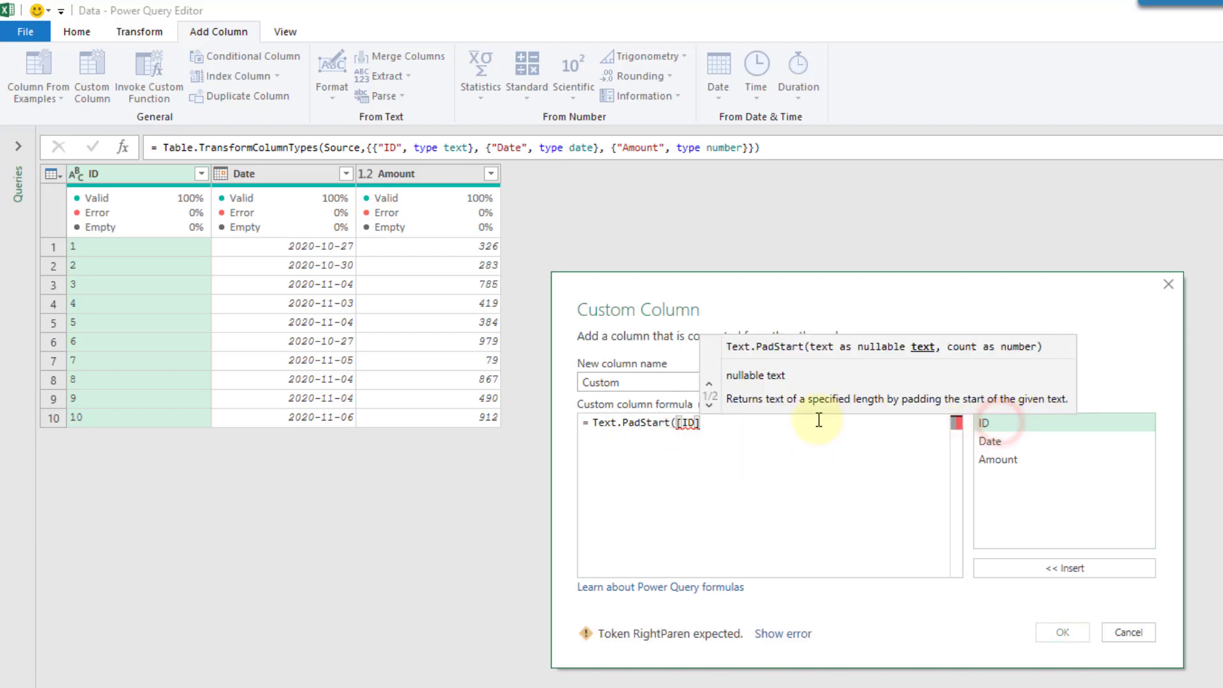
type(",")
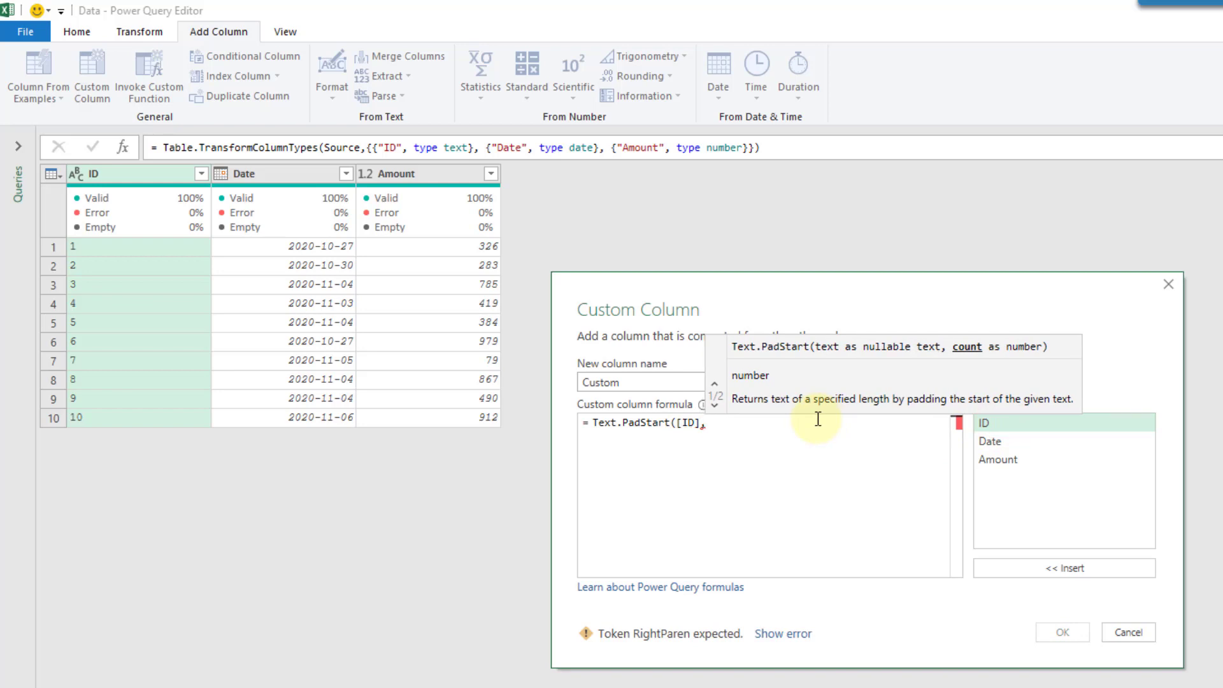
type("6")
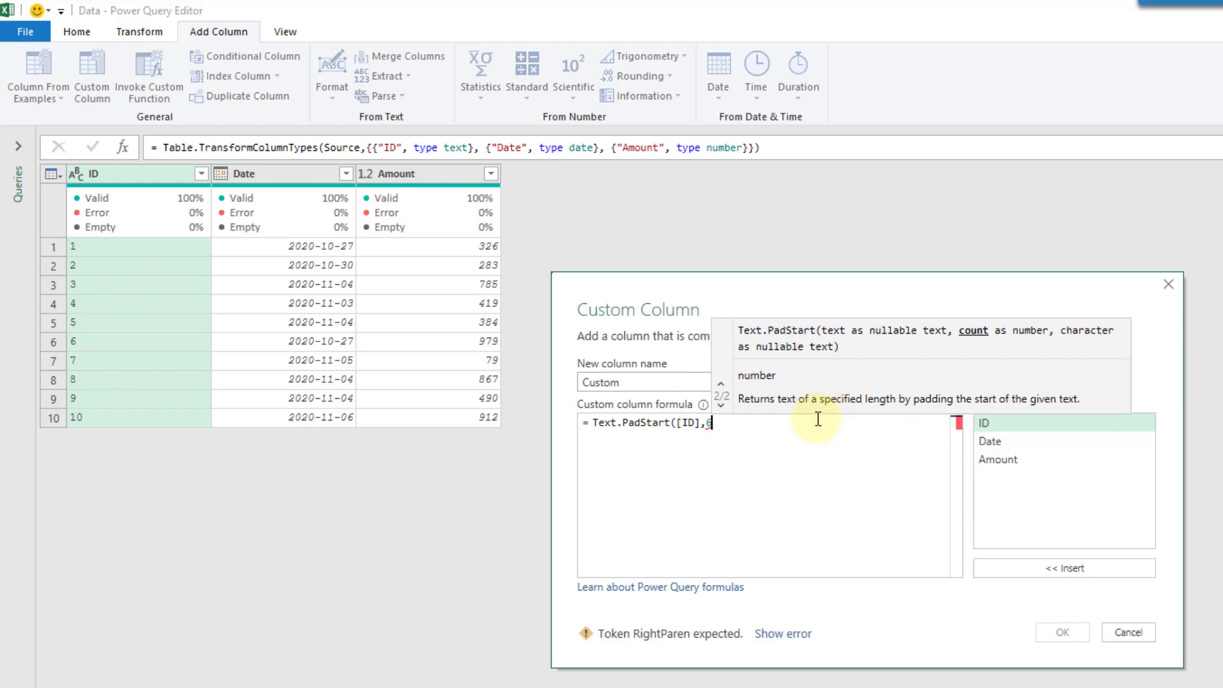
type(",\"0\"")
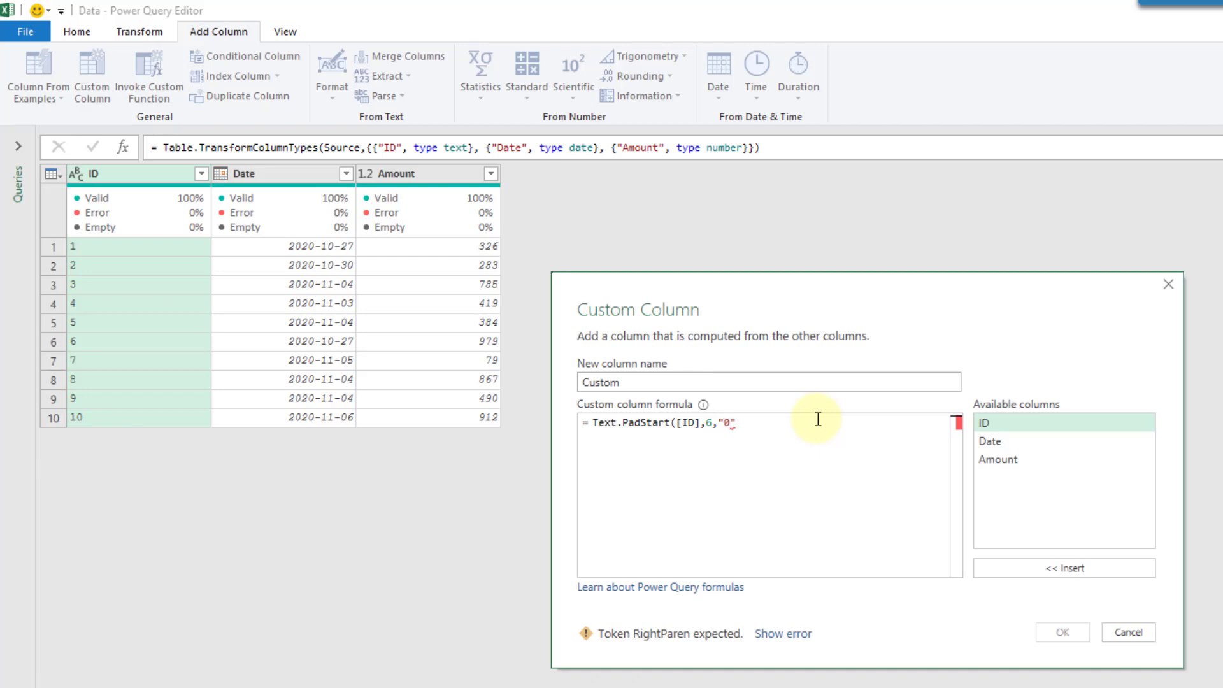
type(")")
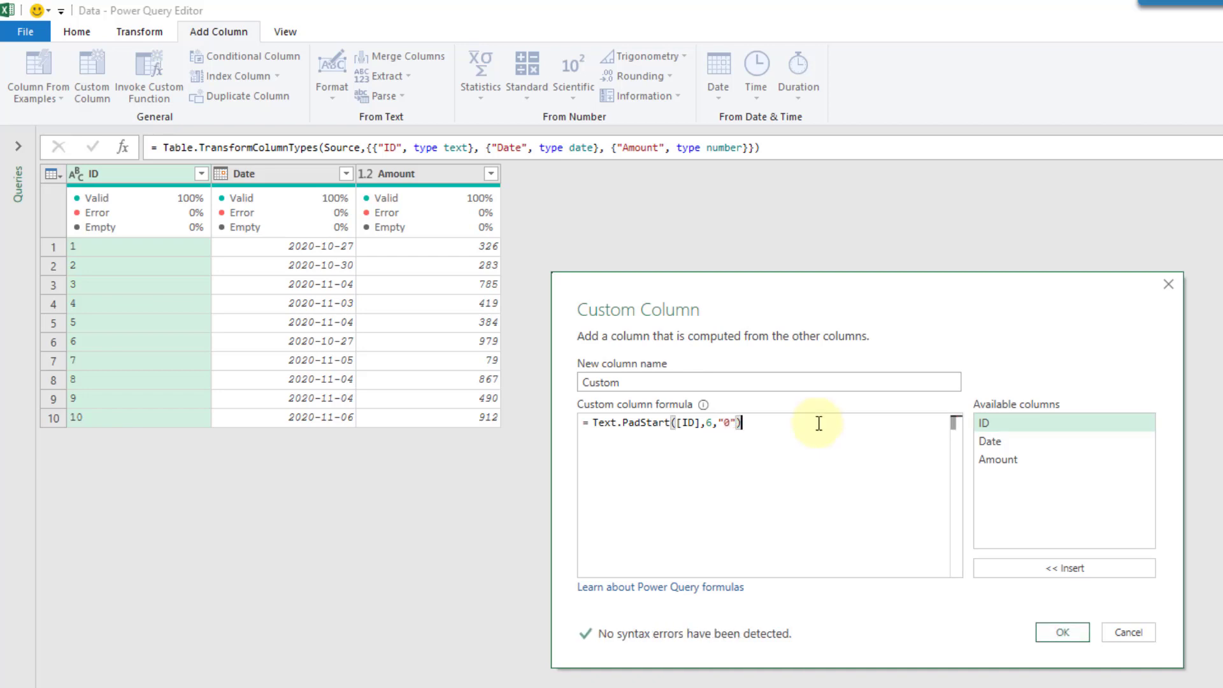
left_click(1062, 632)
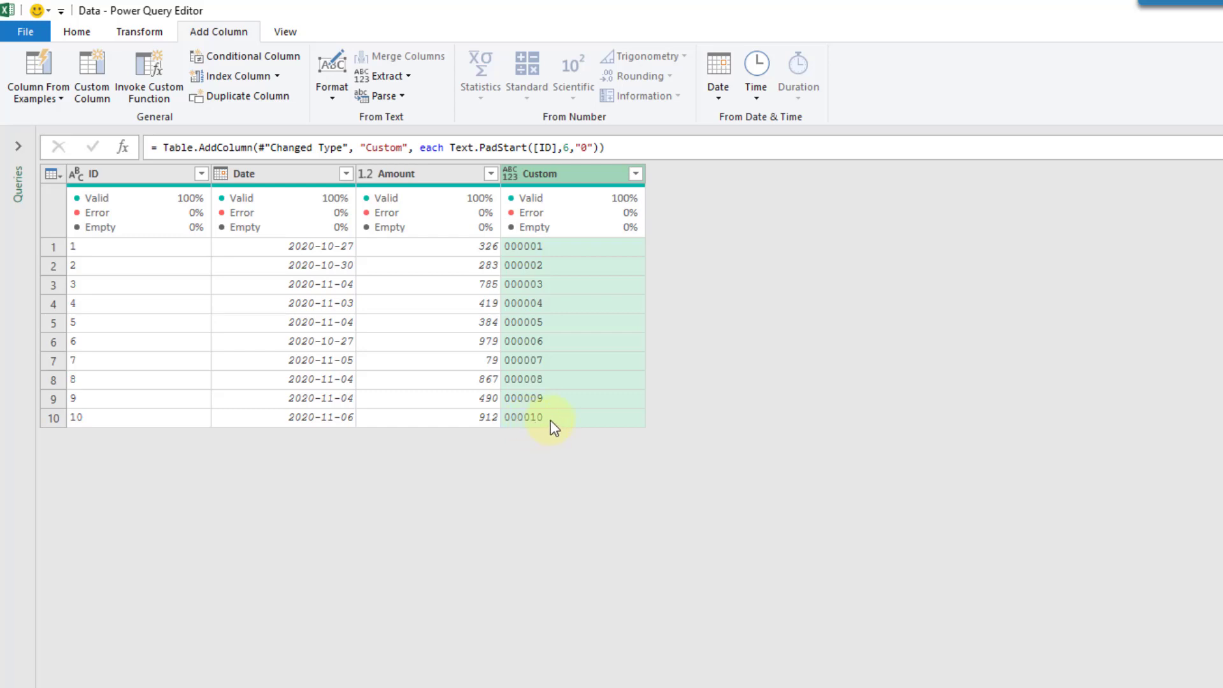
Step: Check the padded Custom values 000001–000010 and select the original ID column
left_click(139, 178)
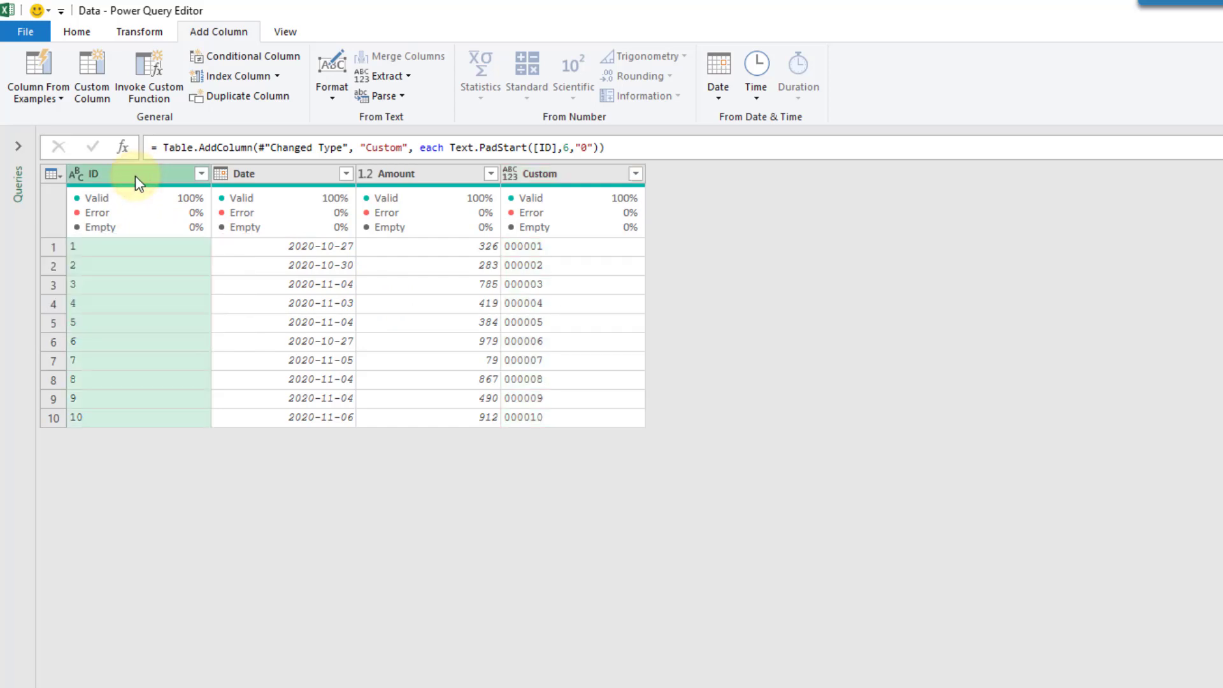
Step: Remove the original ID column and rename the Custom column to ID
right_click(135, 177)
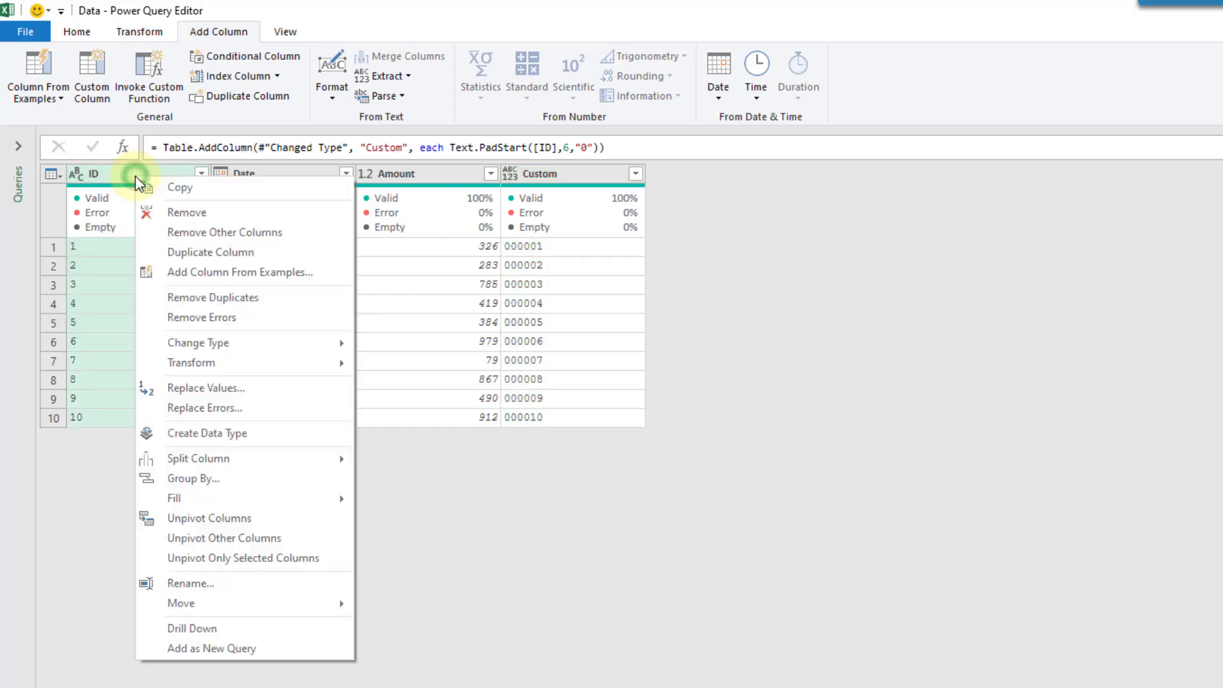
left_click(176, 212)
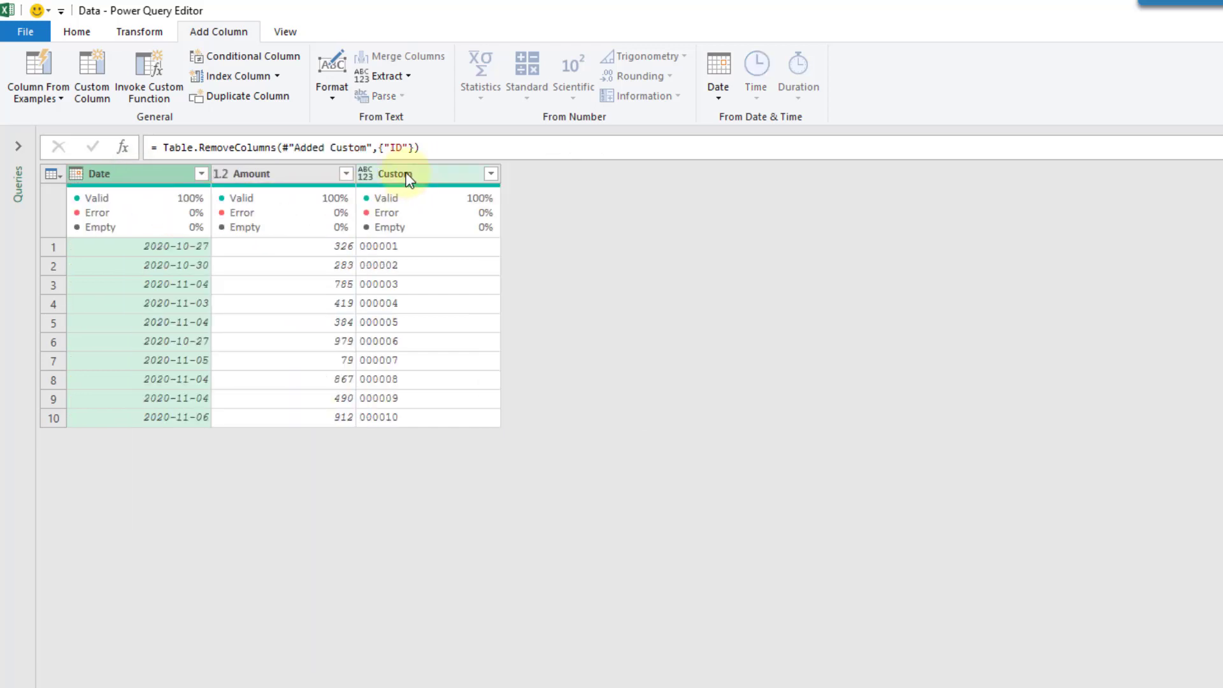
double_click(407, 175)
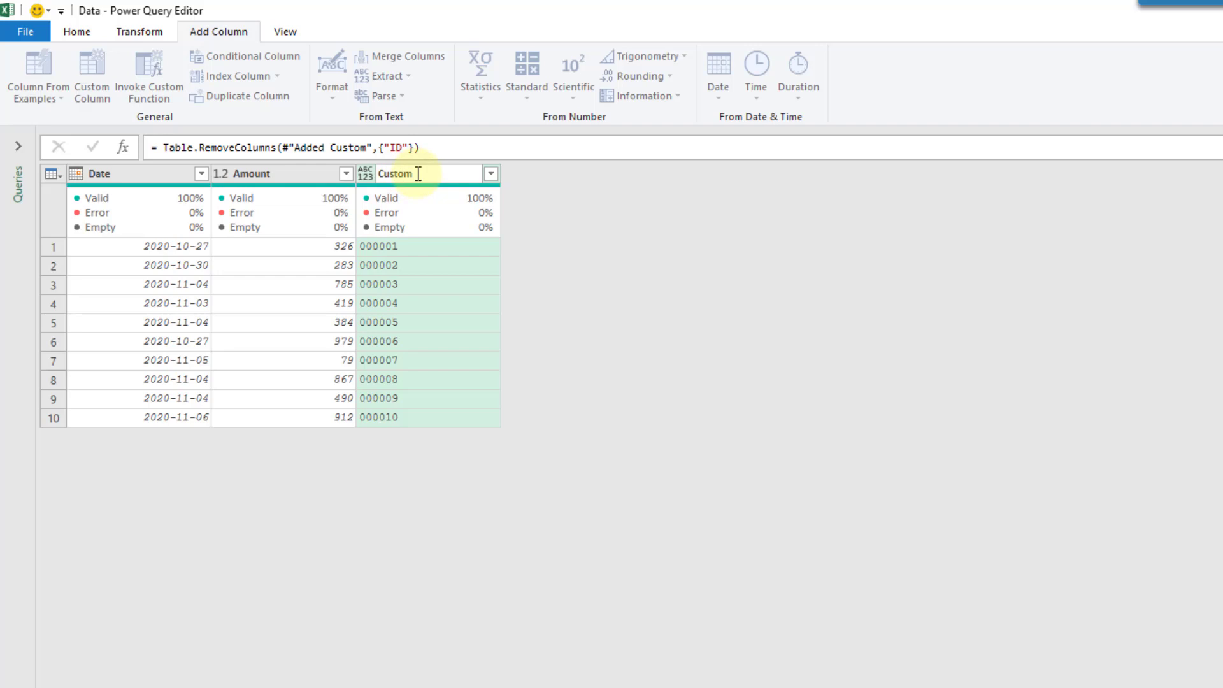
double_click(415, 173)
key("BackSpace")
type("ID")
key("Return")
Step: Set the new ID column's type to Text and move it to the first position
left_click(367, 174)
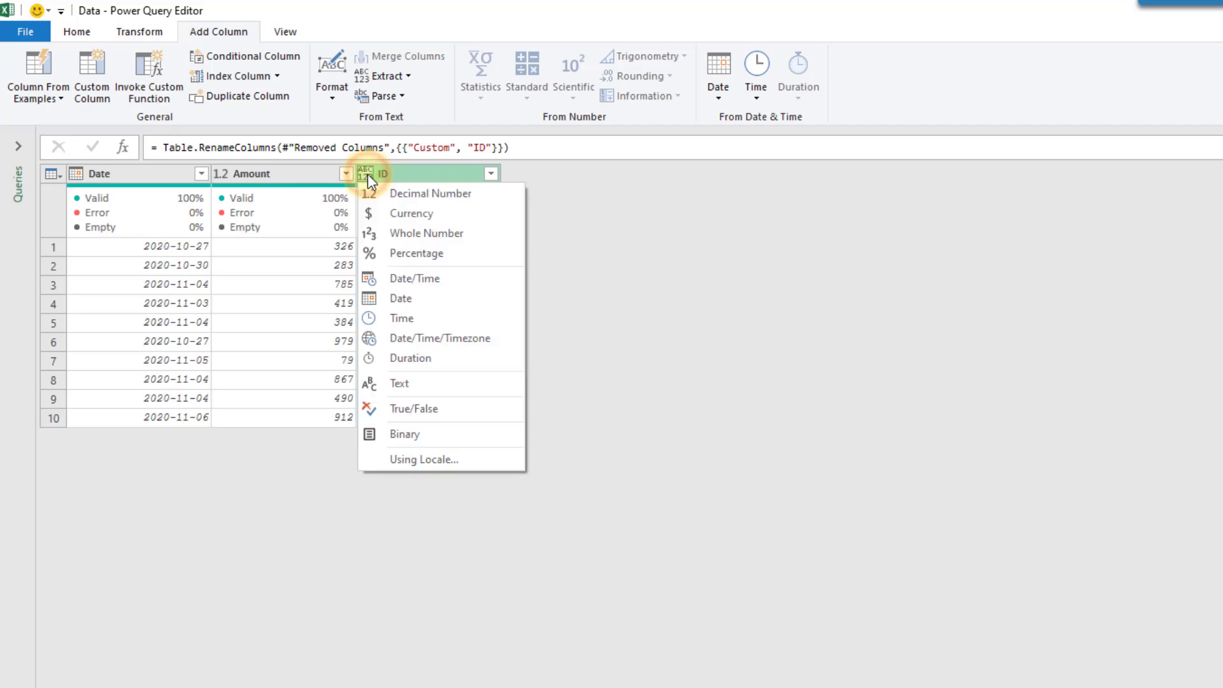
left_click(373, 383)
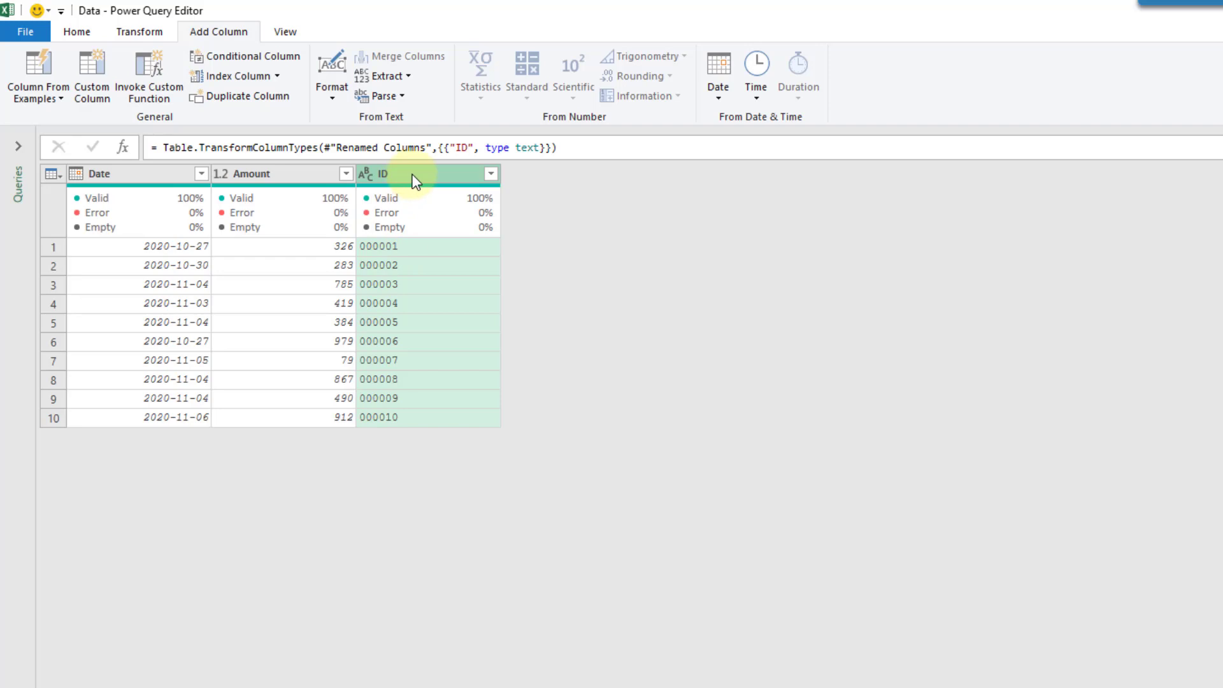
left_click_drag(392, 173, 126, 179)
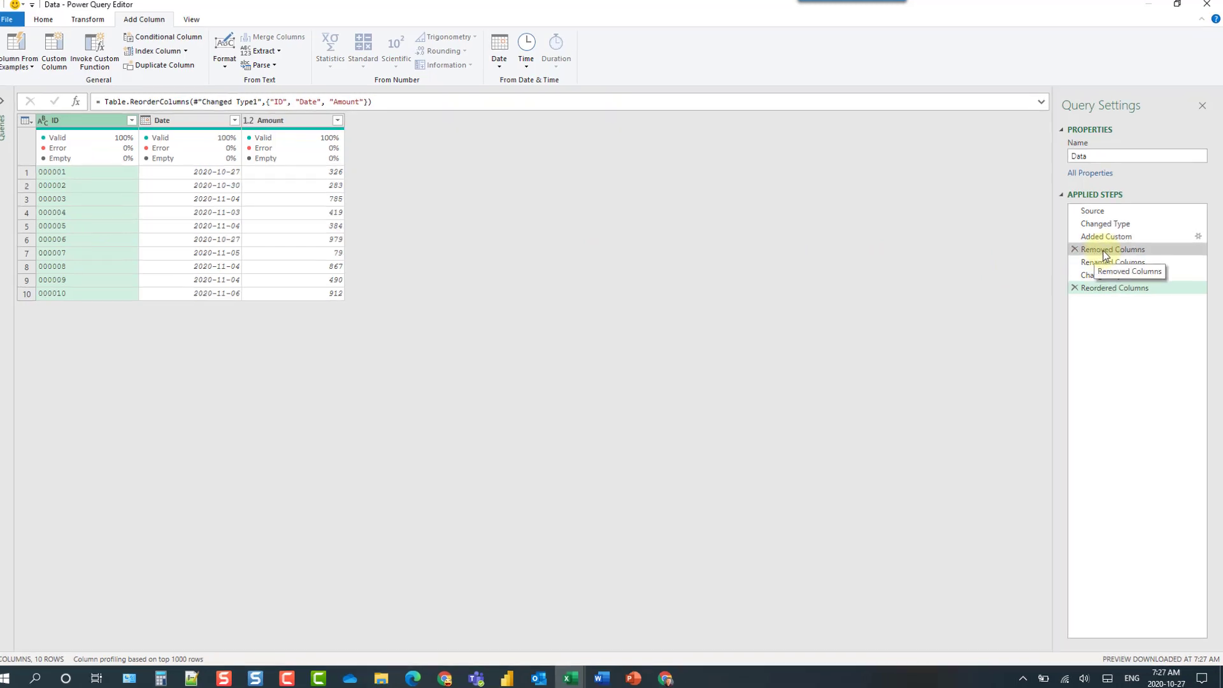
Step: Review the applied steps, then delete Added Custom and every step after it
left_click_drag(1121, 237, 1114, 252)
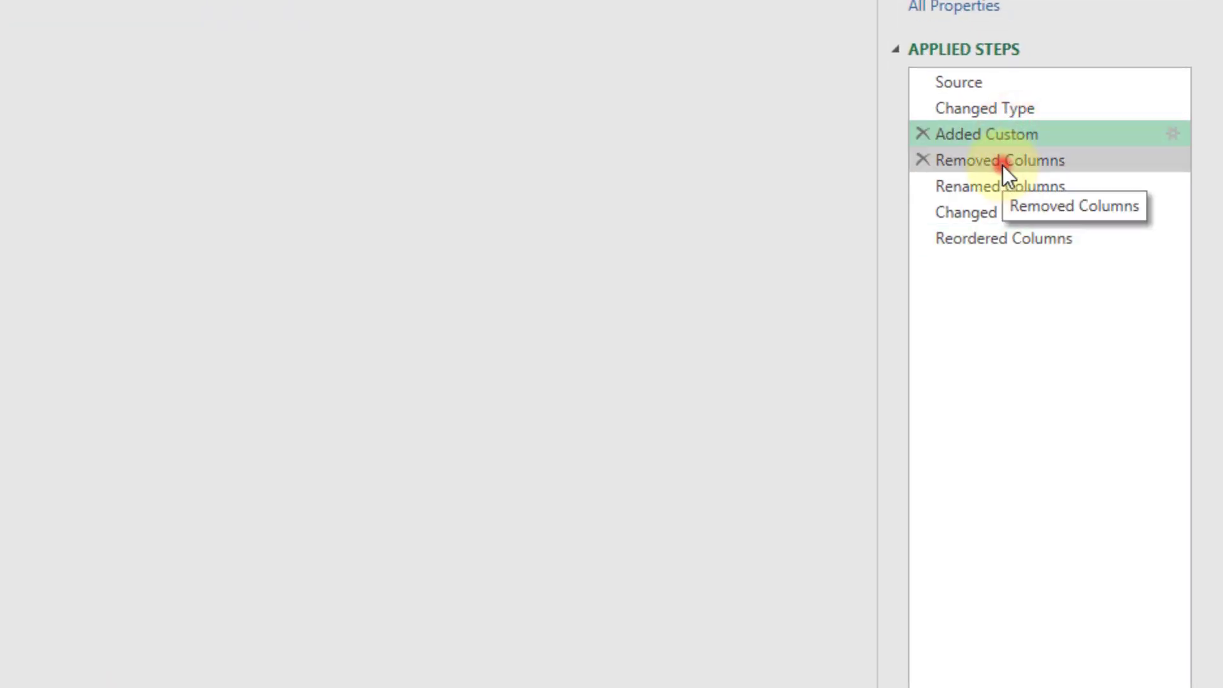
left_click(1003, 163)
left_click(1001, 188)
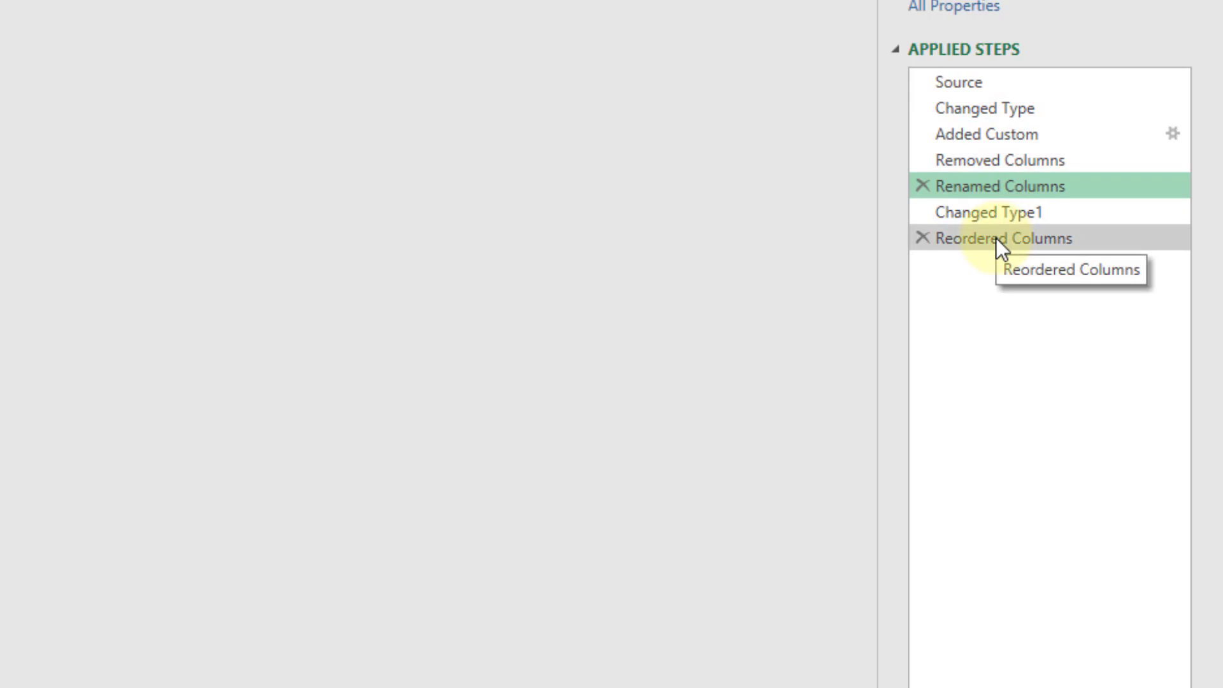
left_click(999, 132)
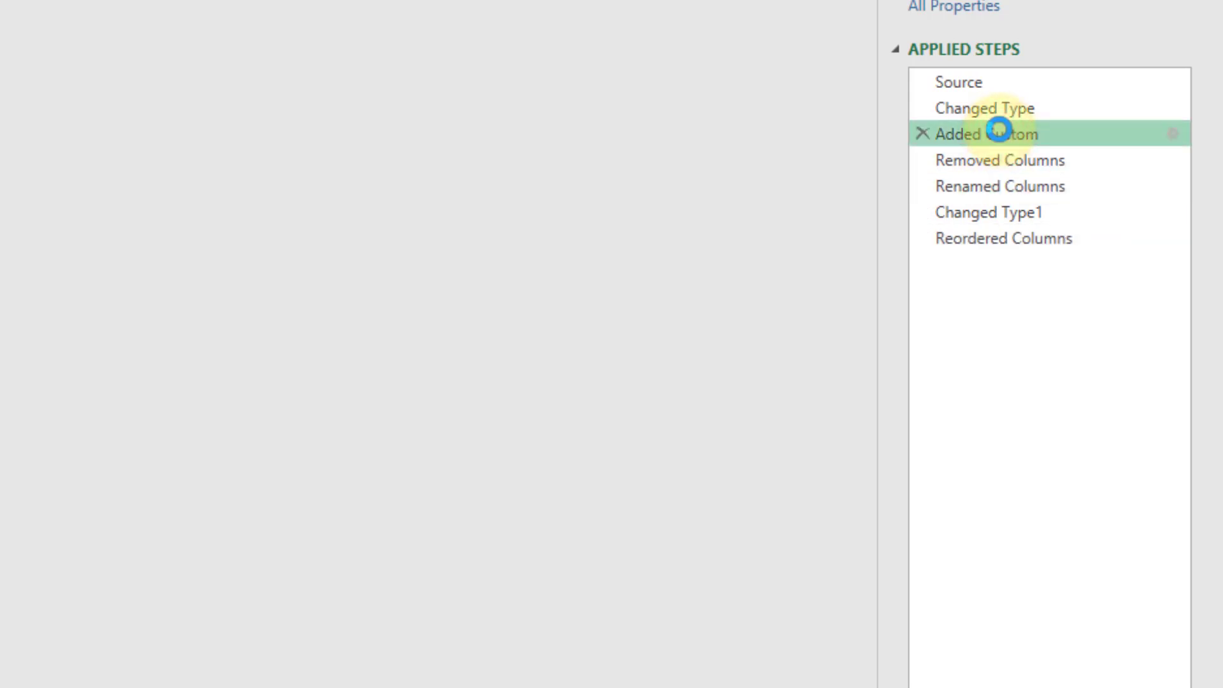
right_click(1004, 134)
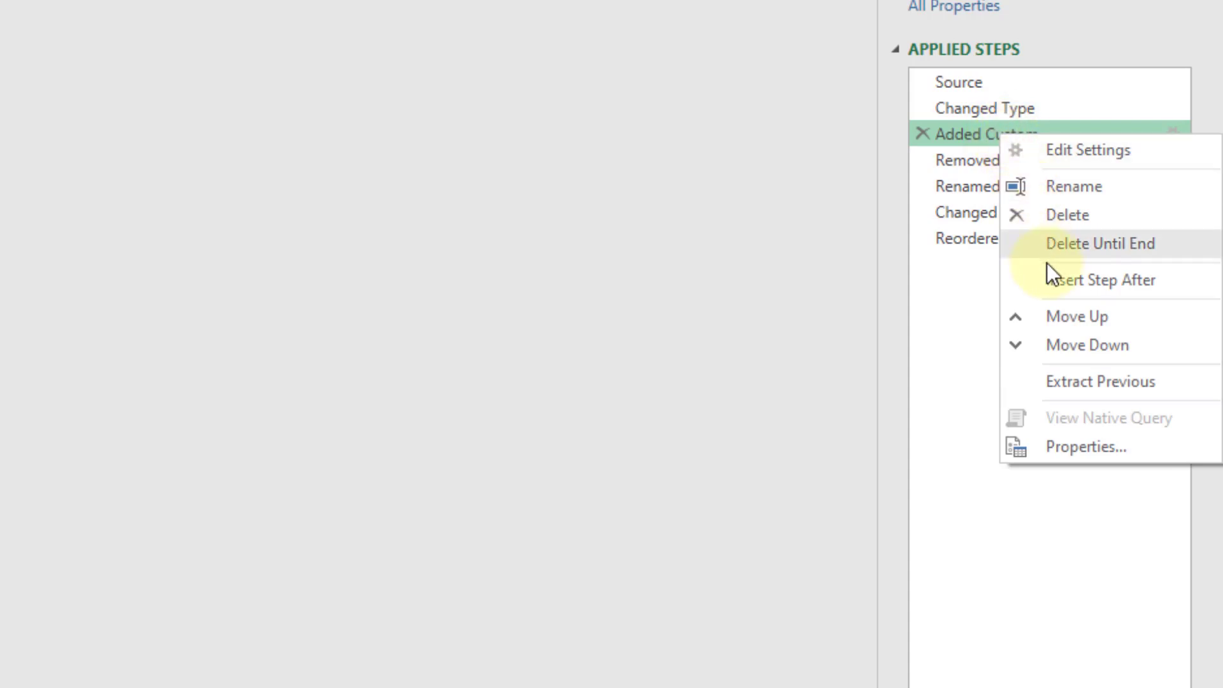
left_click(1065, 242)
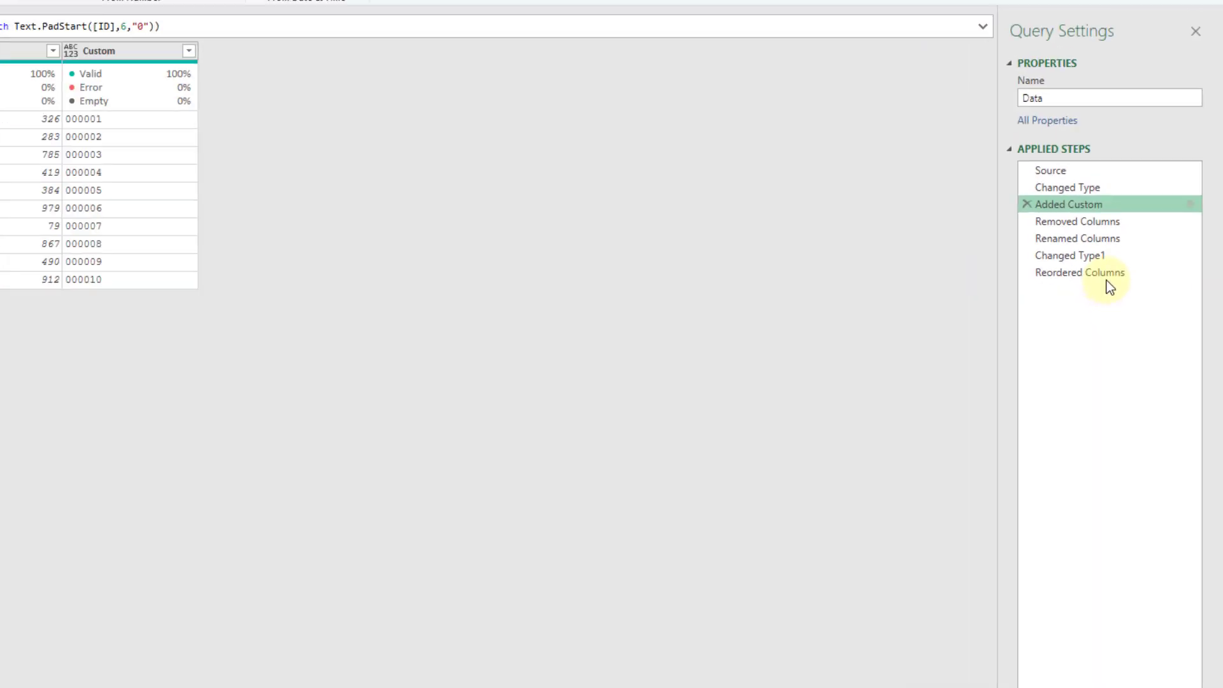
left_click(672, 362)
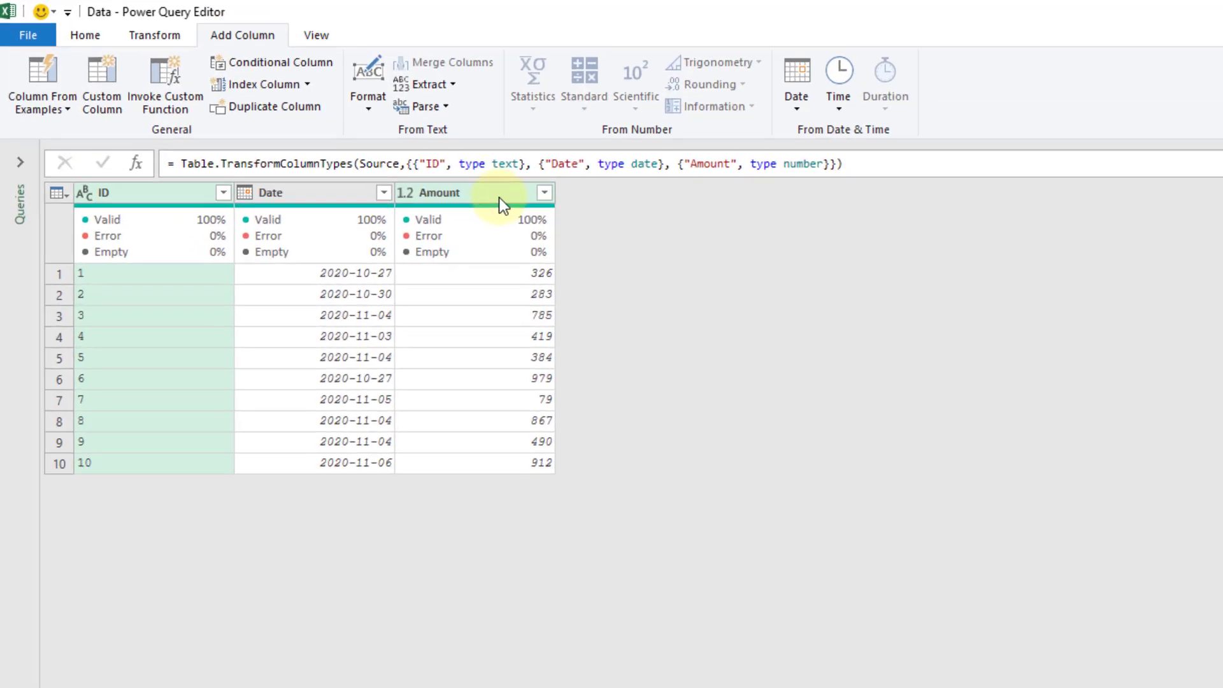
Step: Start a Standard Multiply operation on the Amount column
left_click(495, 195)
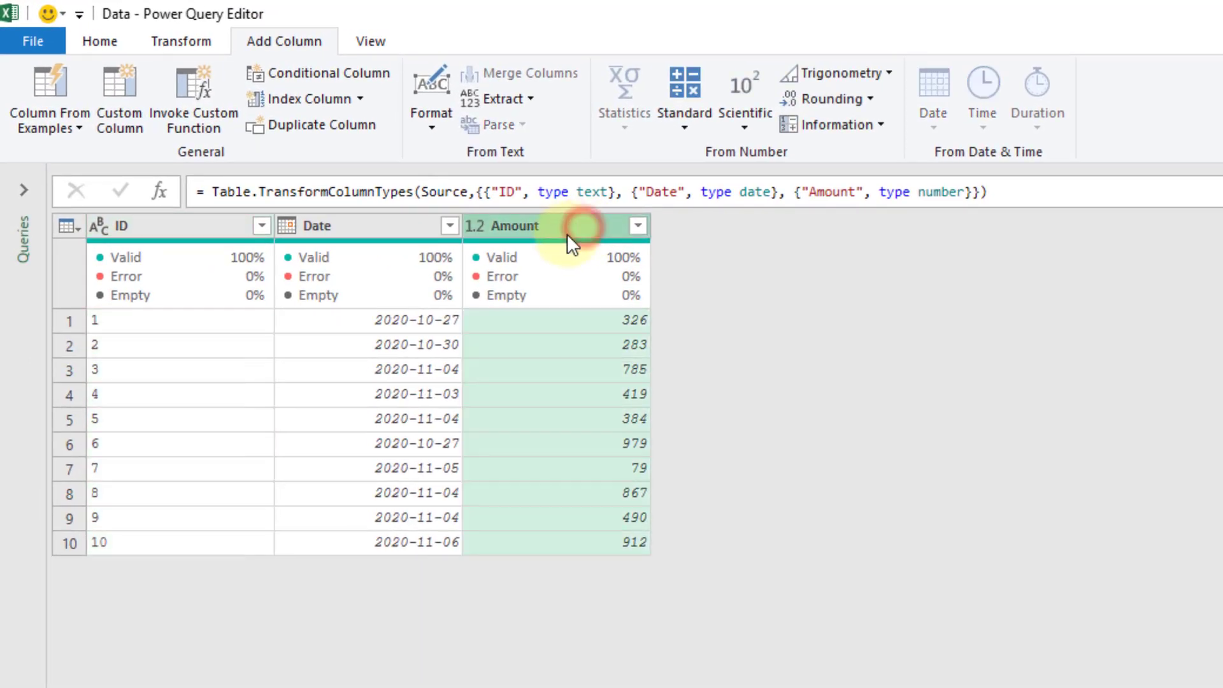
left_click(187, 41)
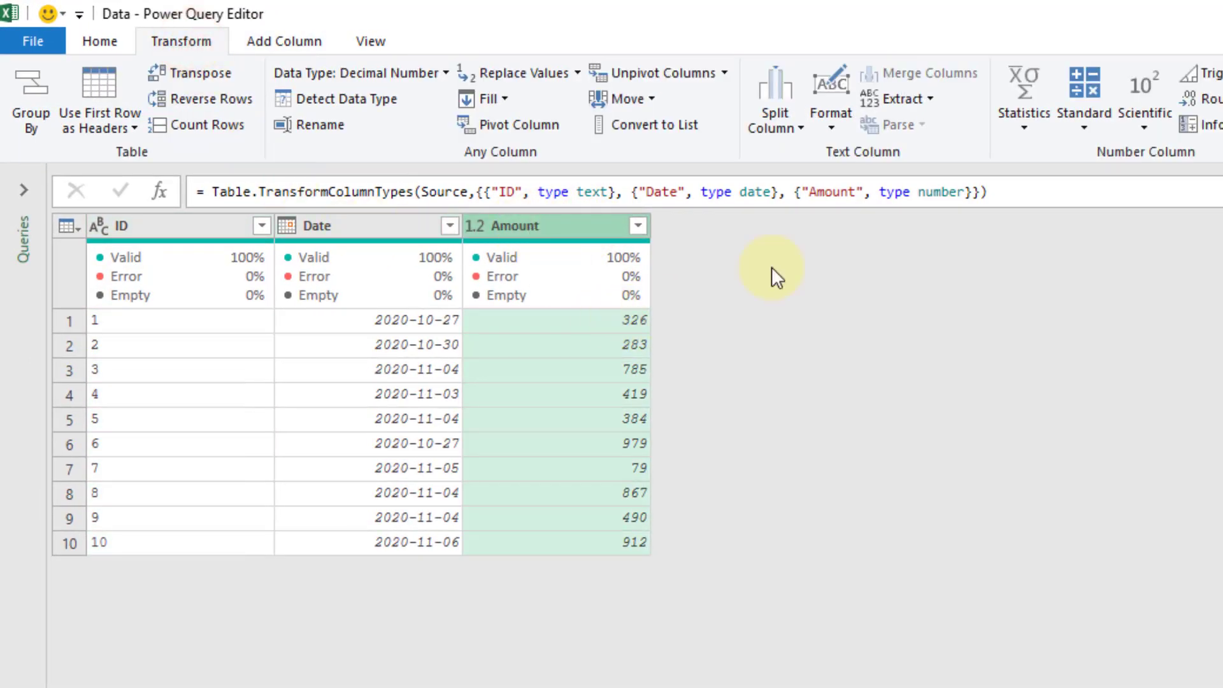
left_click(1084, 122)
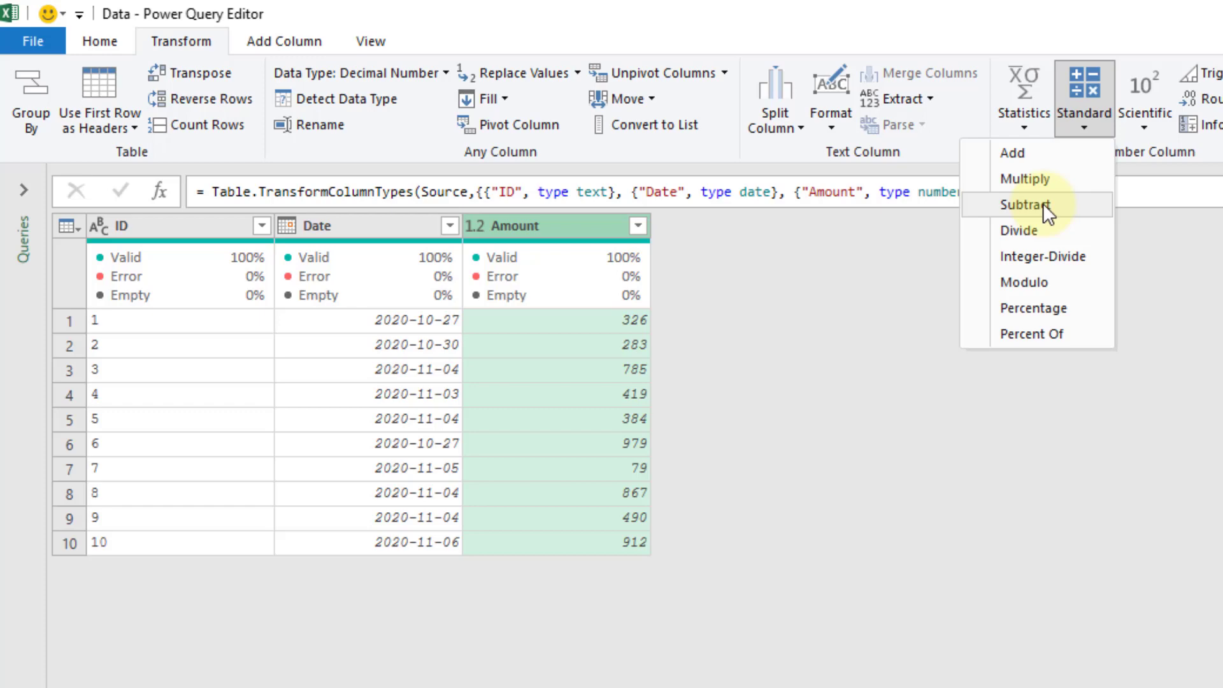
left_click(1043, 178)
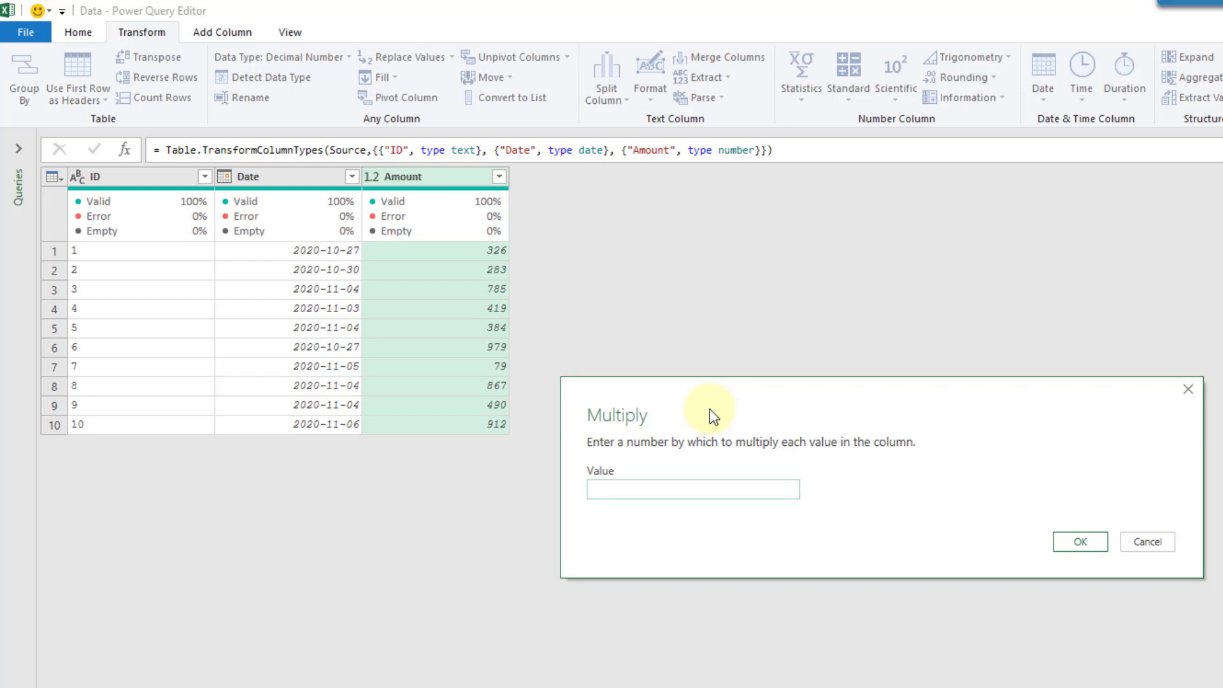
Step: Multiply Amount by 1, adding a Multiplied Column step
type("1")
left_click(1064, 543)
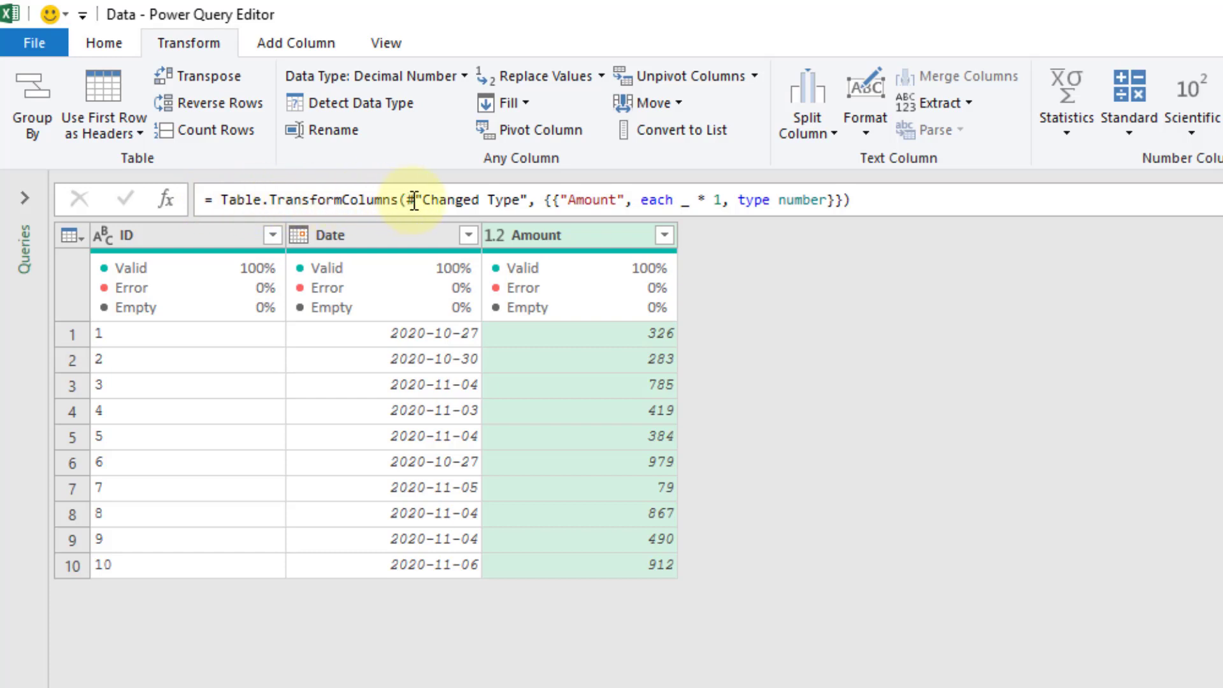
Step: In the step's formula, replace the column name "Amount" with "ID" and select the _ placeholder
left_click(571, 201)
left_click_drag(613, 197, 723, 199)
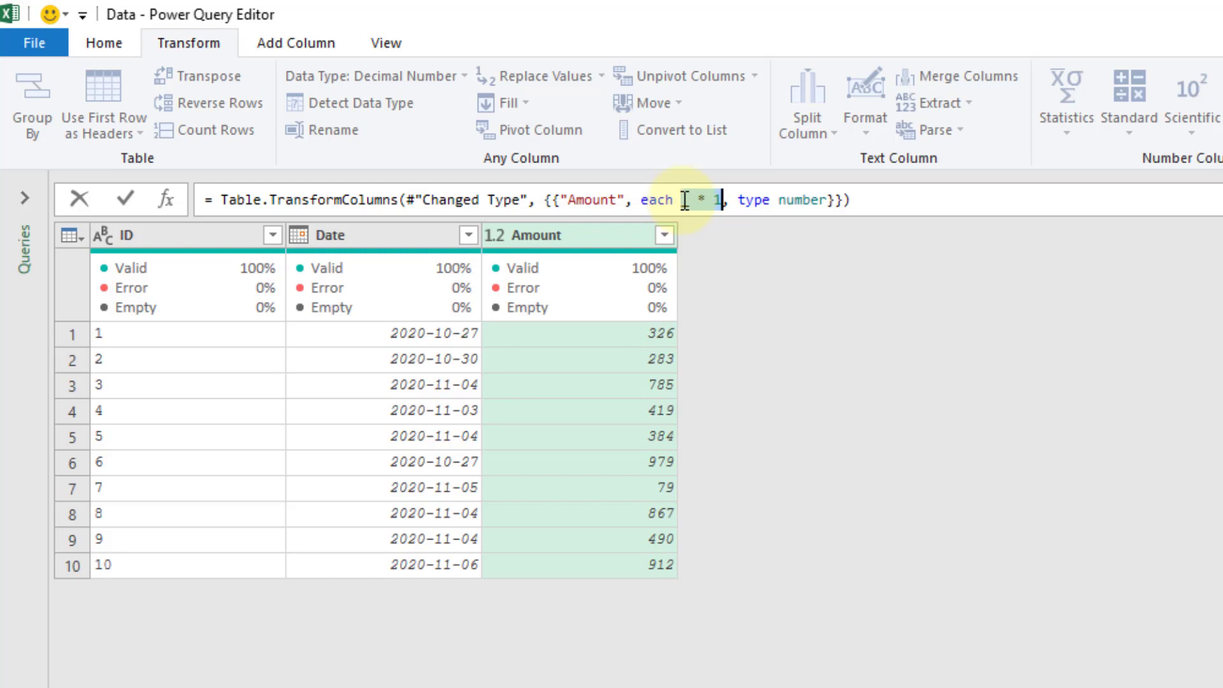
left_click_drag(567, 199, 617, 200)
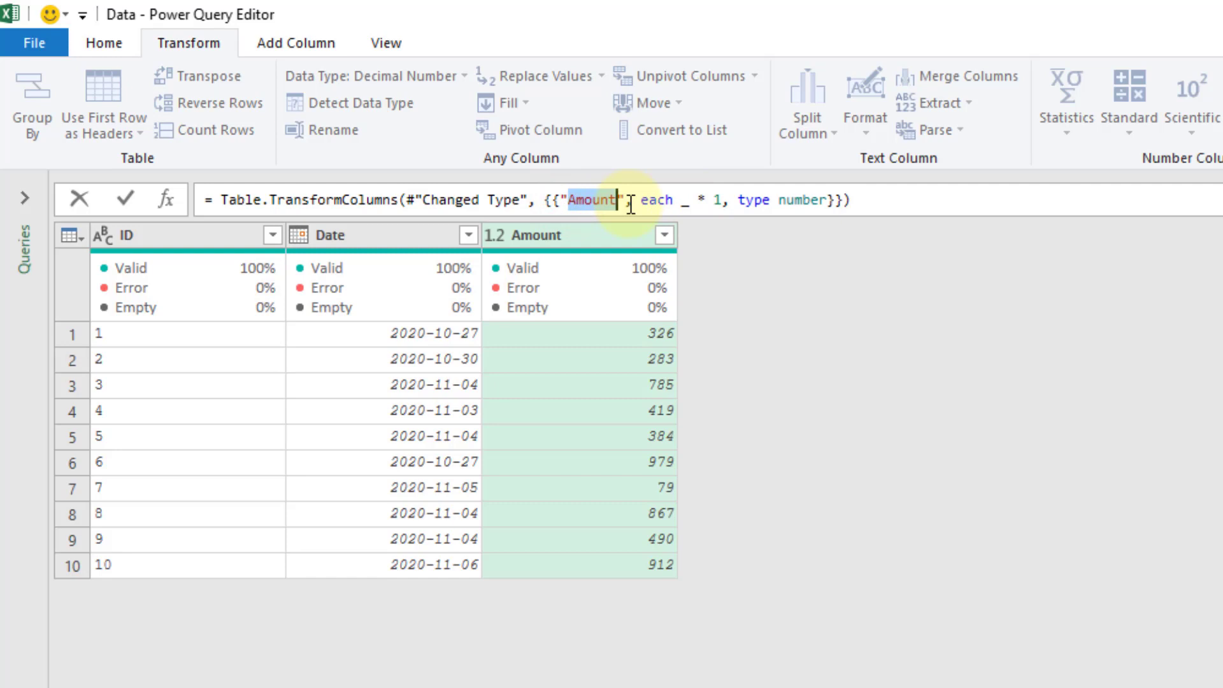
type("ID")
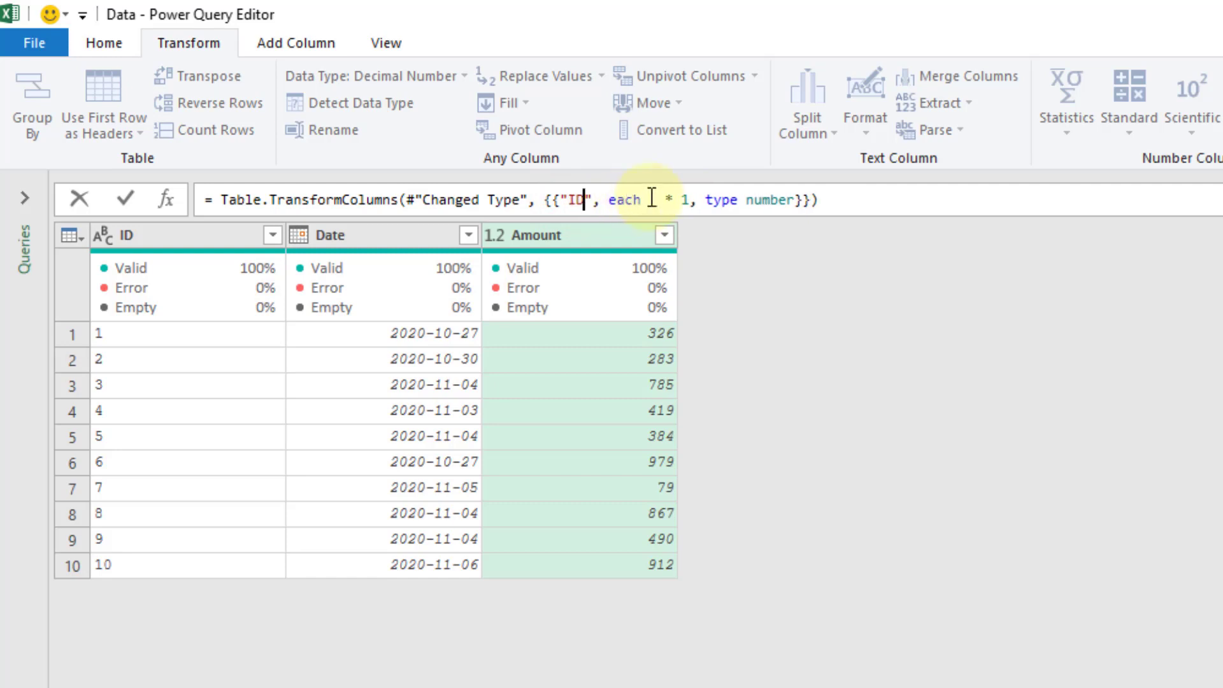
left_click_drag(647, 199, 665, 200)
Step: Replace _ * 1 in the formula with Text.PadStart(_,6,"0")
left_click(646, 200)
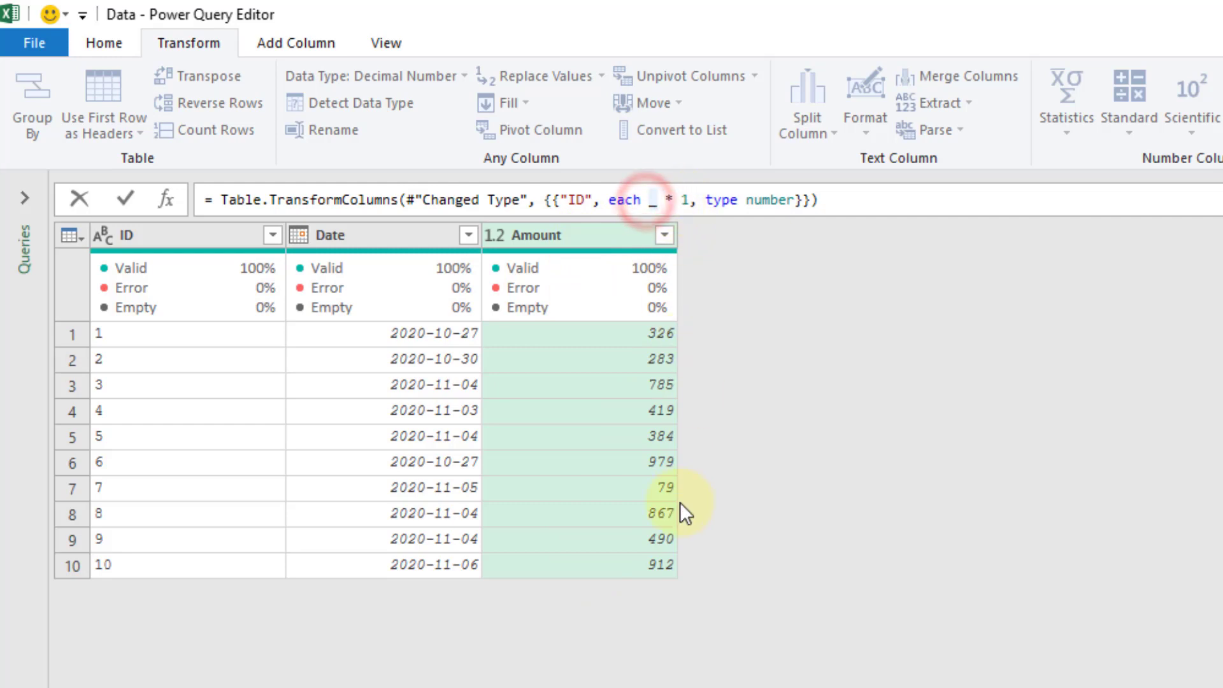
type("Te")
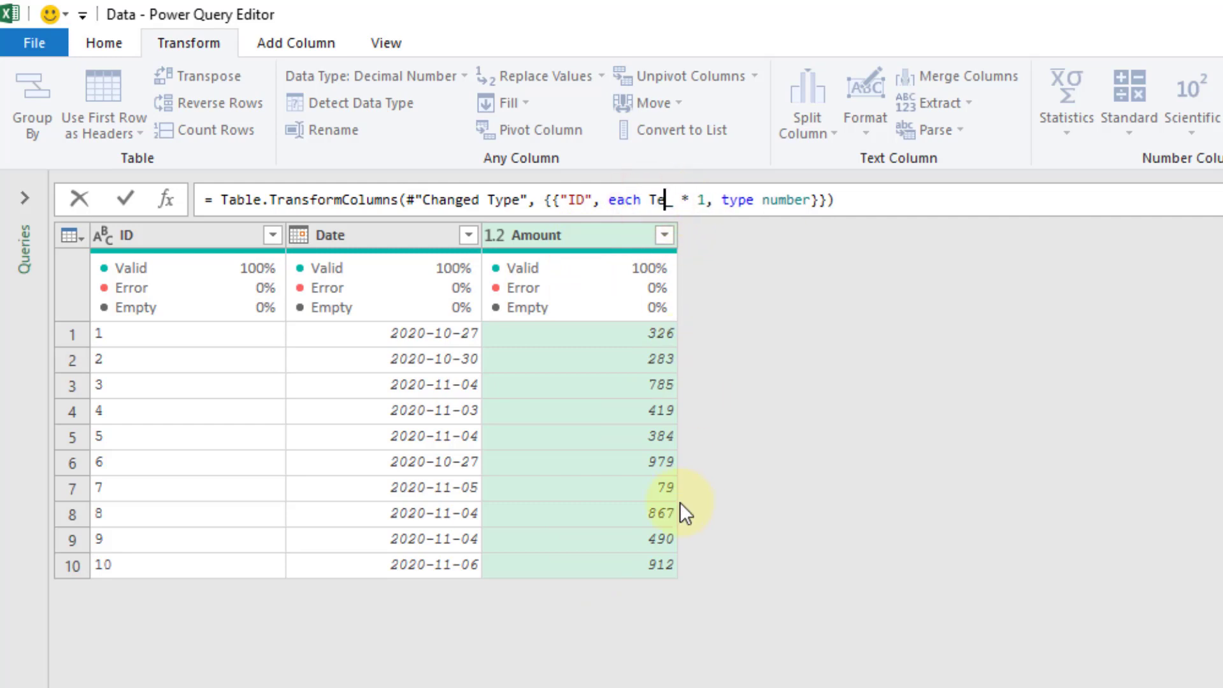
type("xt.")
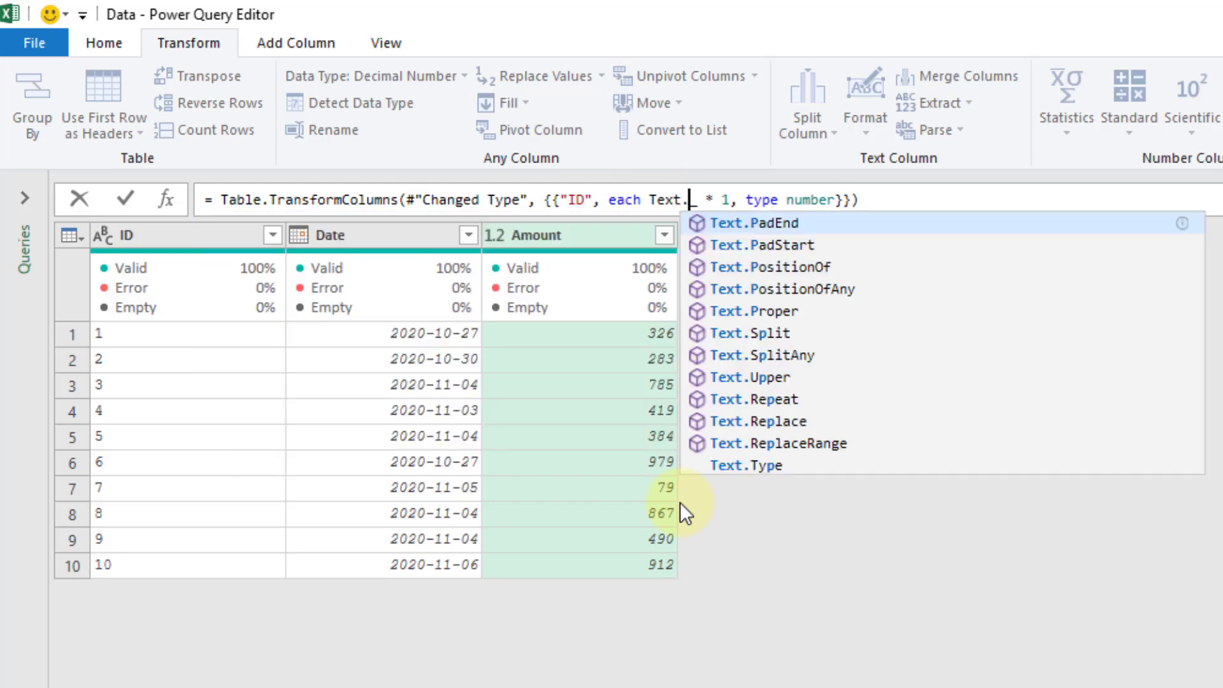
type("Pad")
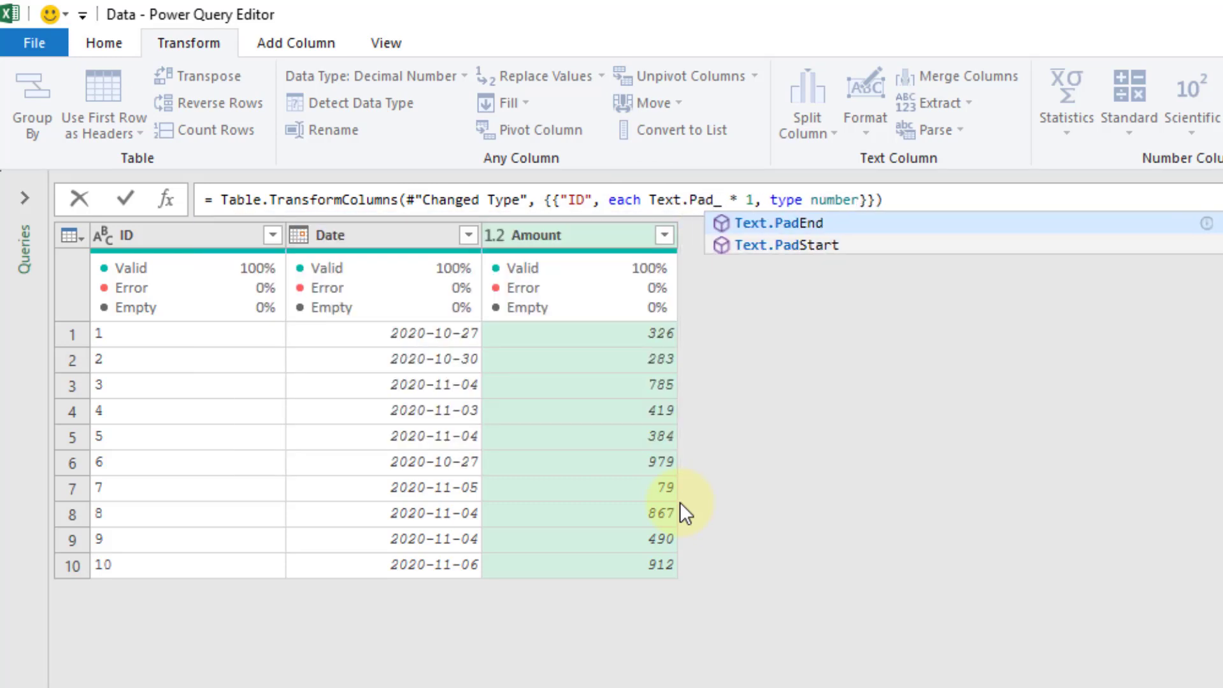
left_click(824, 247)
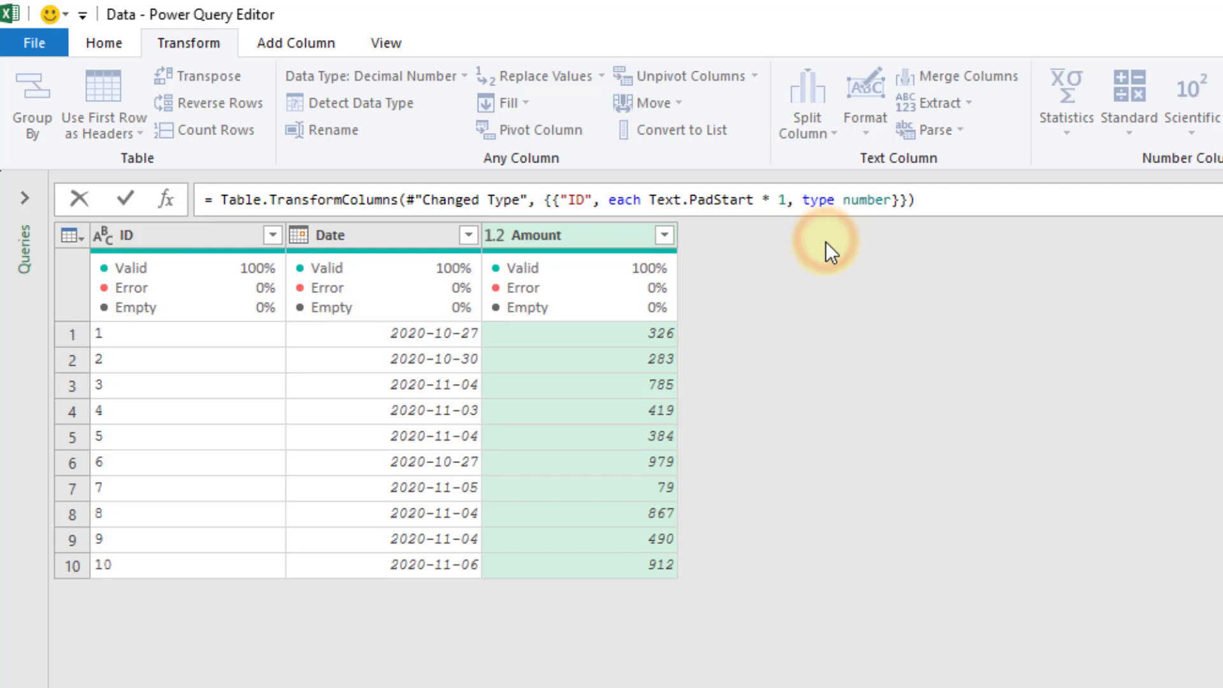
type("(")
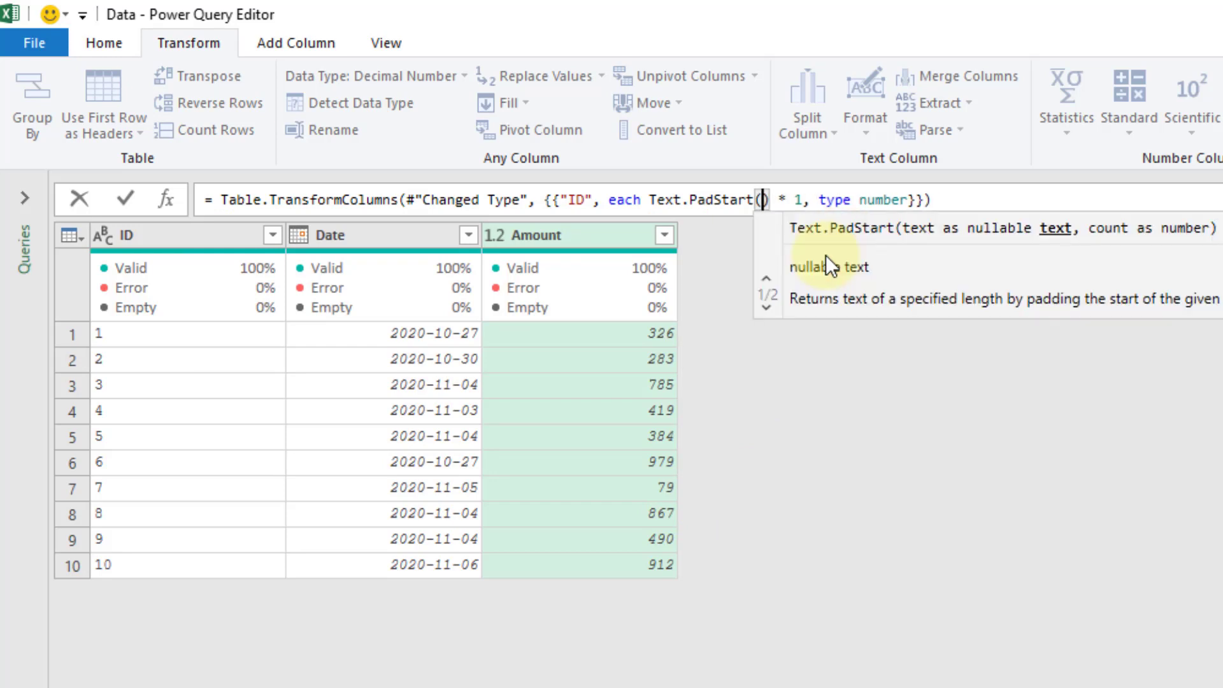
type("_")
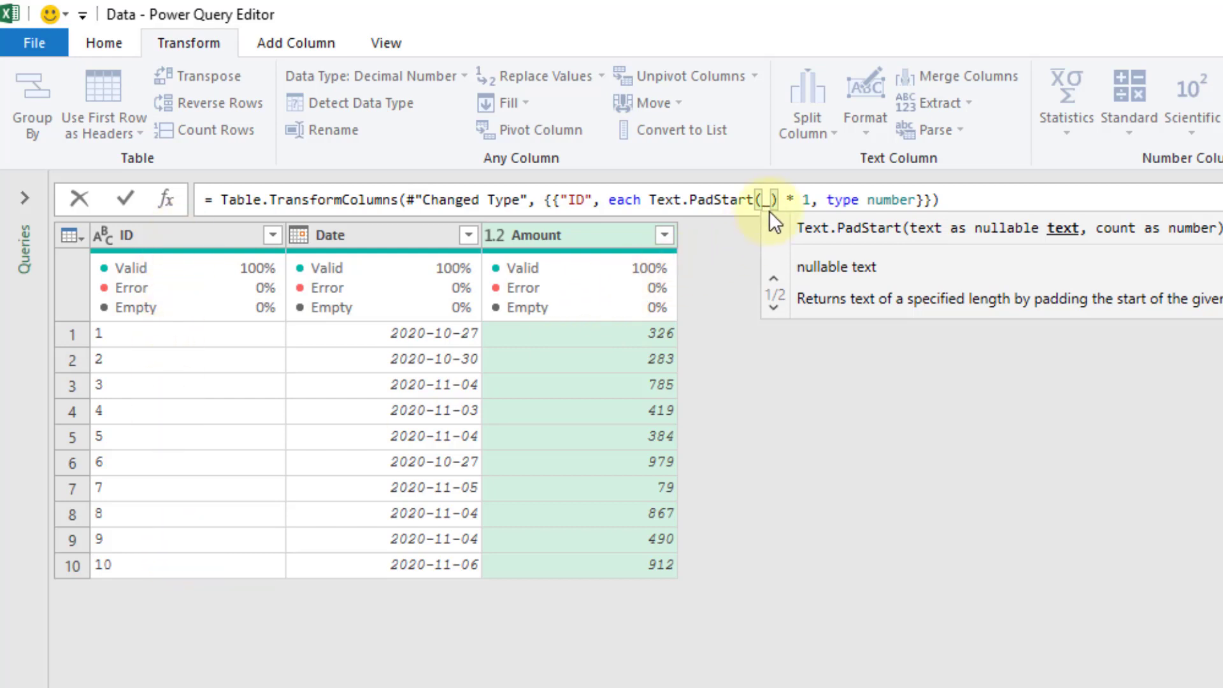
type(",")
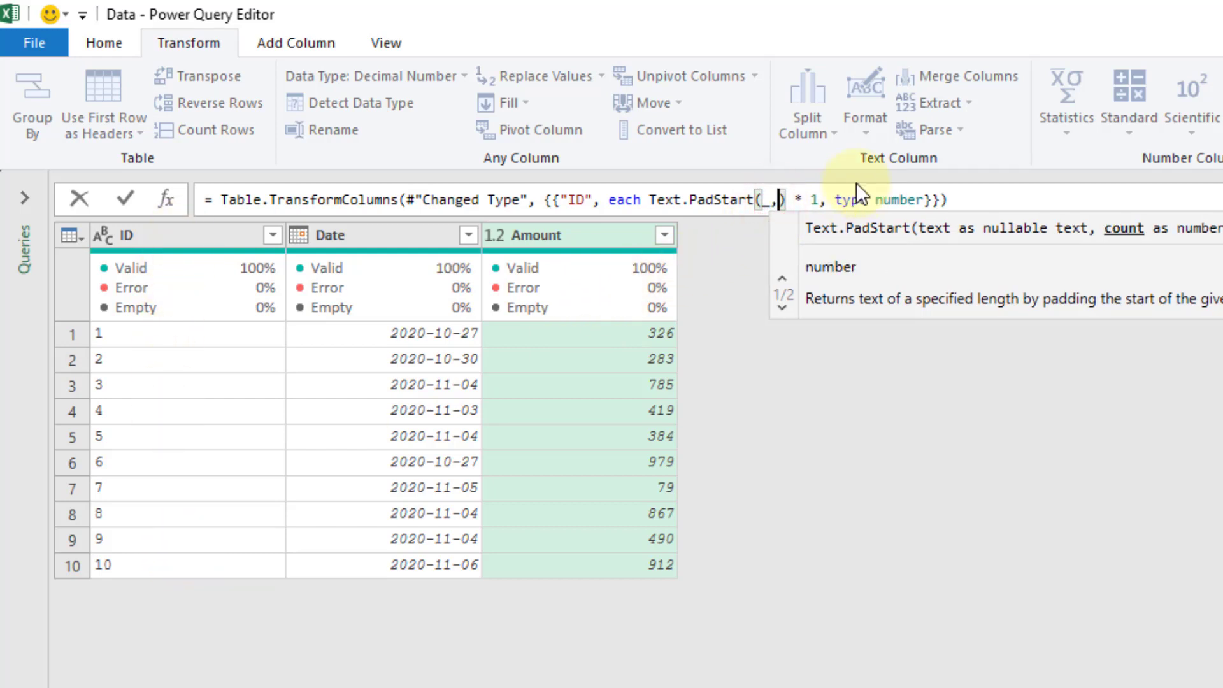
type("6")
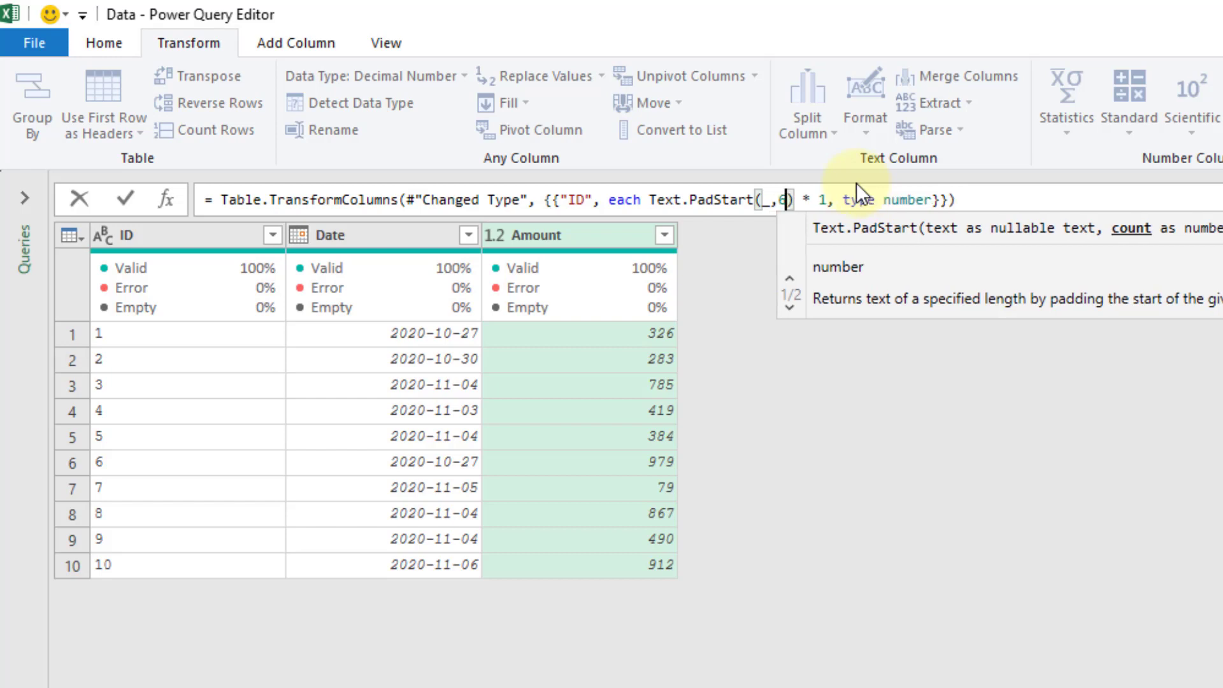
type(",")
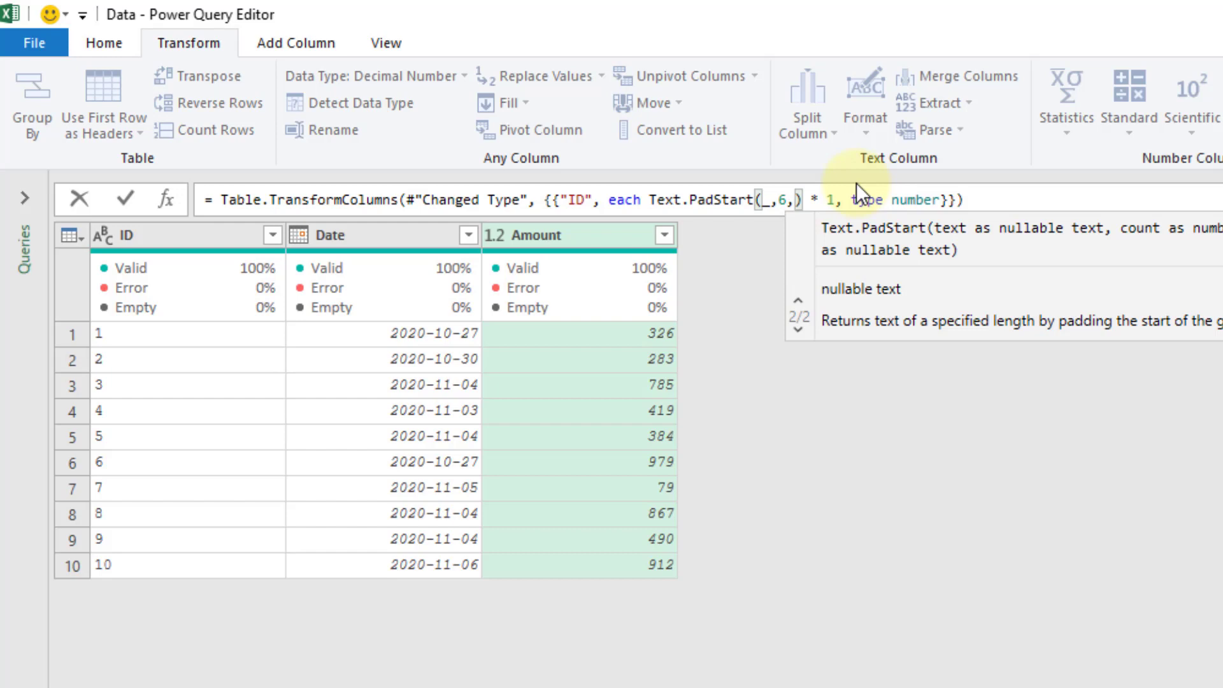
type("\"0")
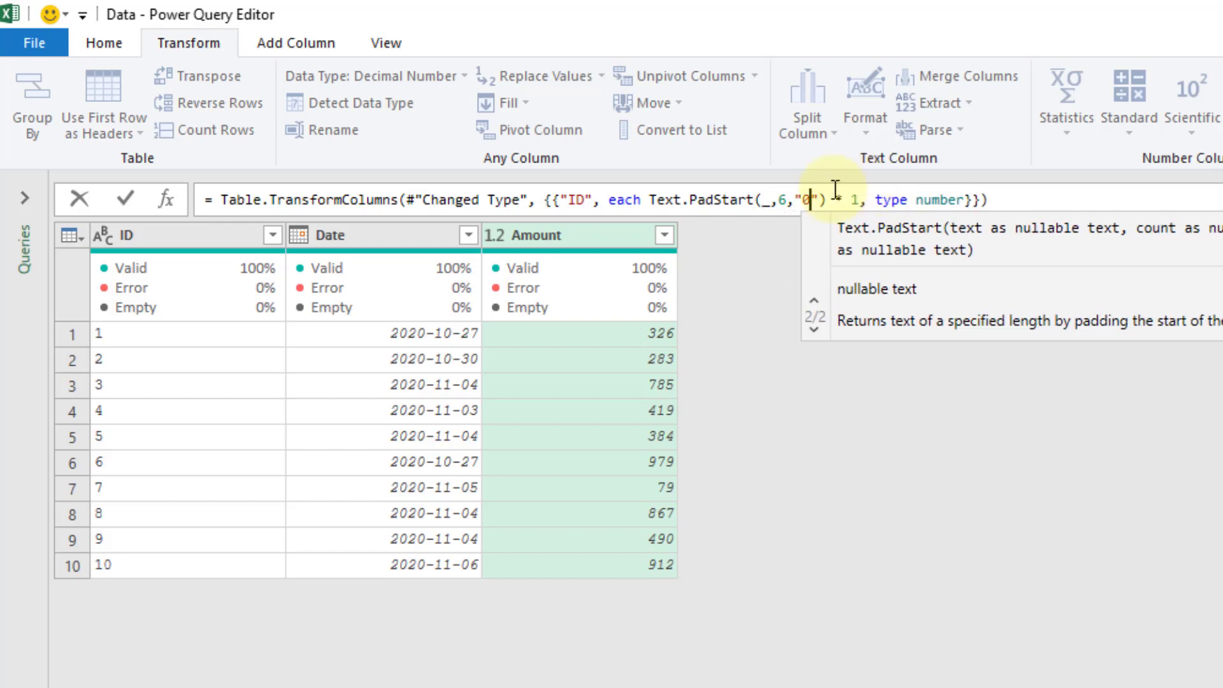
key("Right")
key("Right")
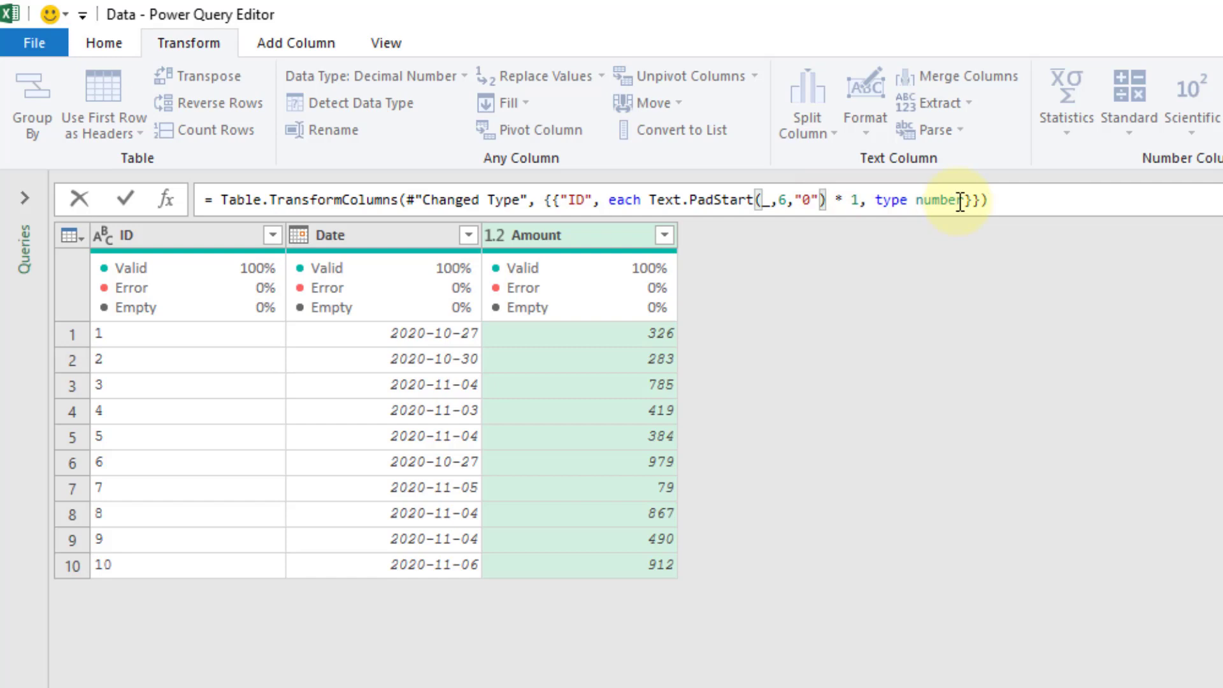
key("Delete")
key("Delete")
key("Delete")
key("Delete")
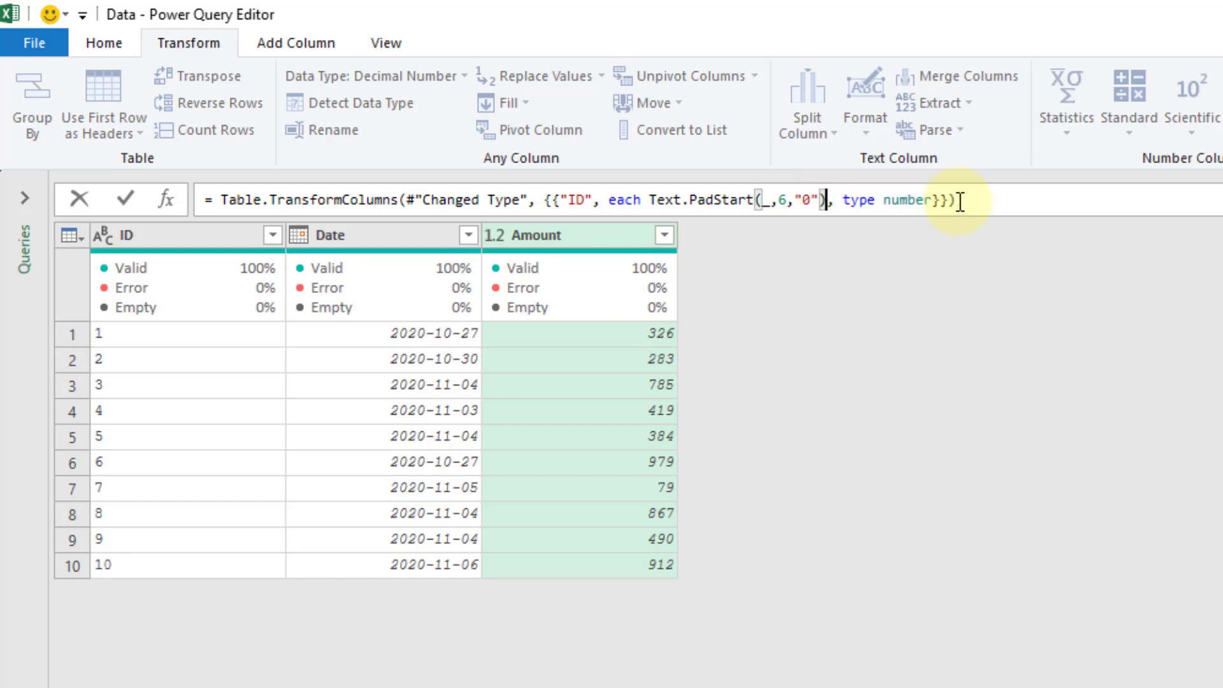
Step: Change the formula's type number to type text and commit the step
double_click(920, 200)
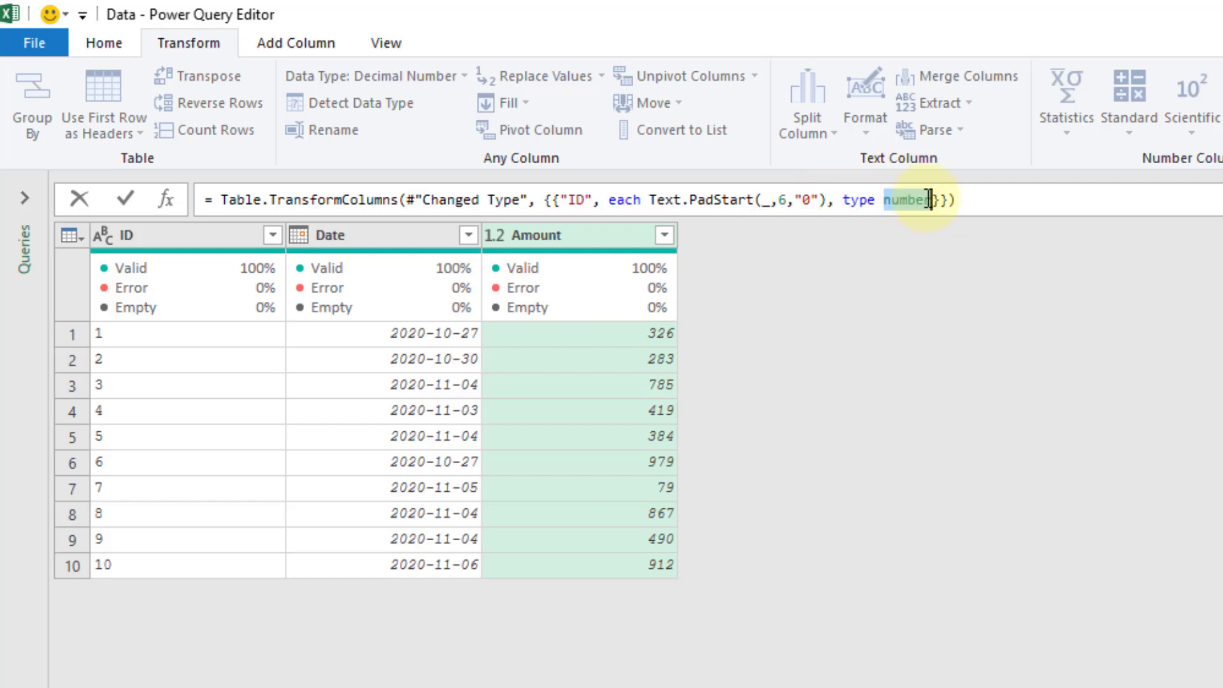
type("text")
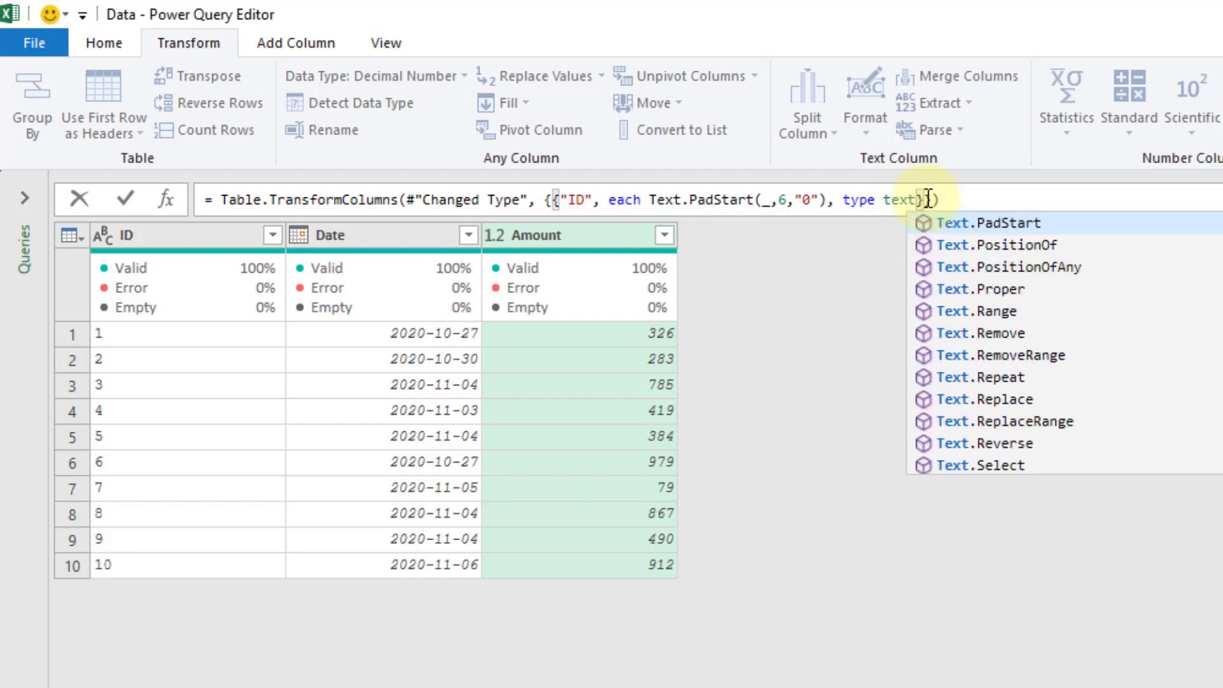
left_click(124, 195)
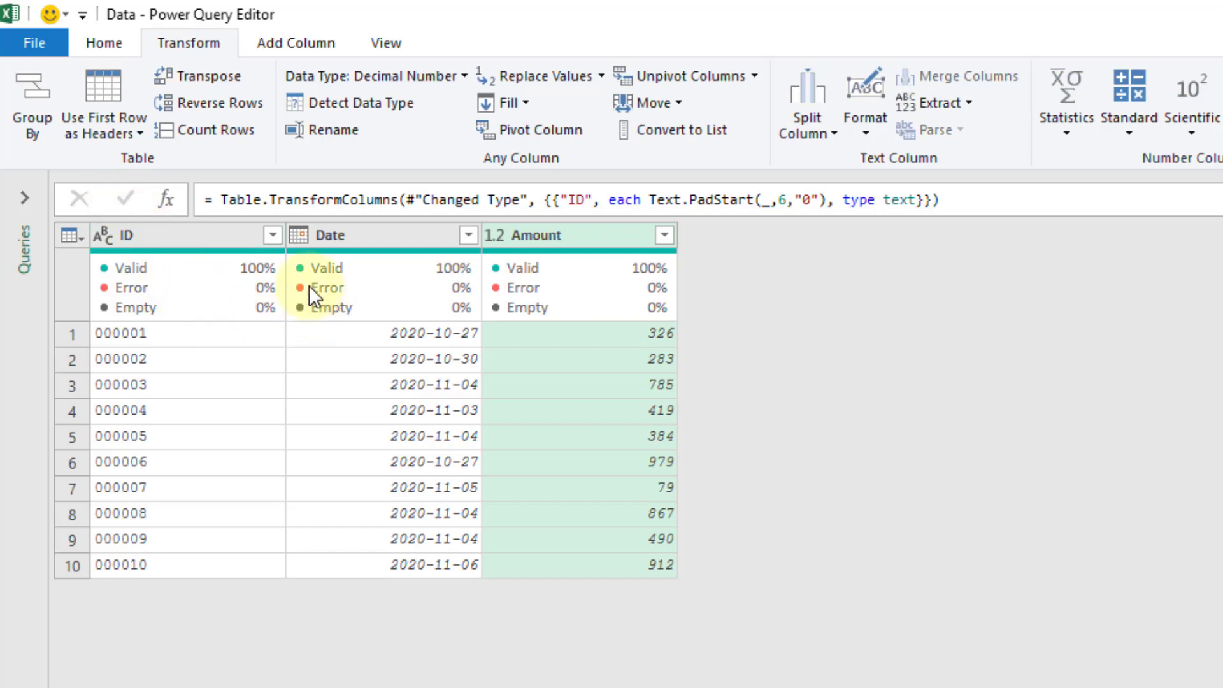
left_click(200, 232)
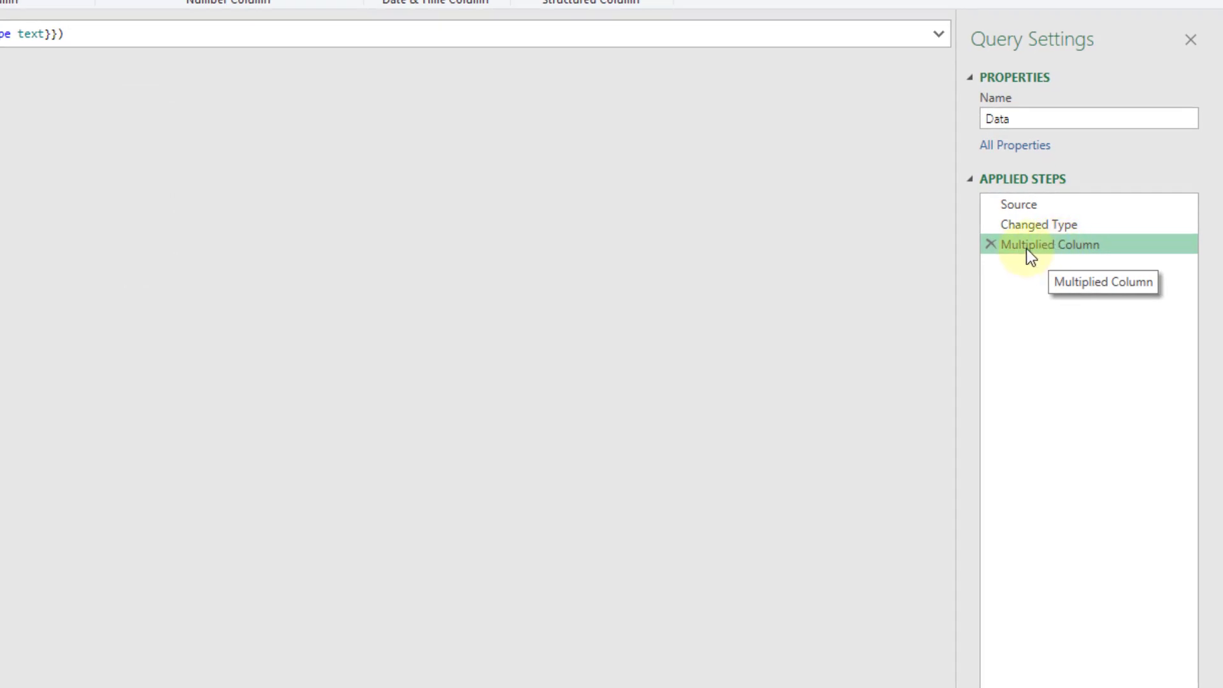
Step: Rename the Multiplied Column step to 'Pad ID' in its step properties
right_click(1064, 255)
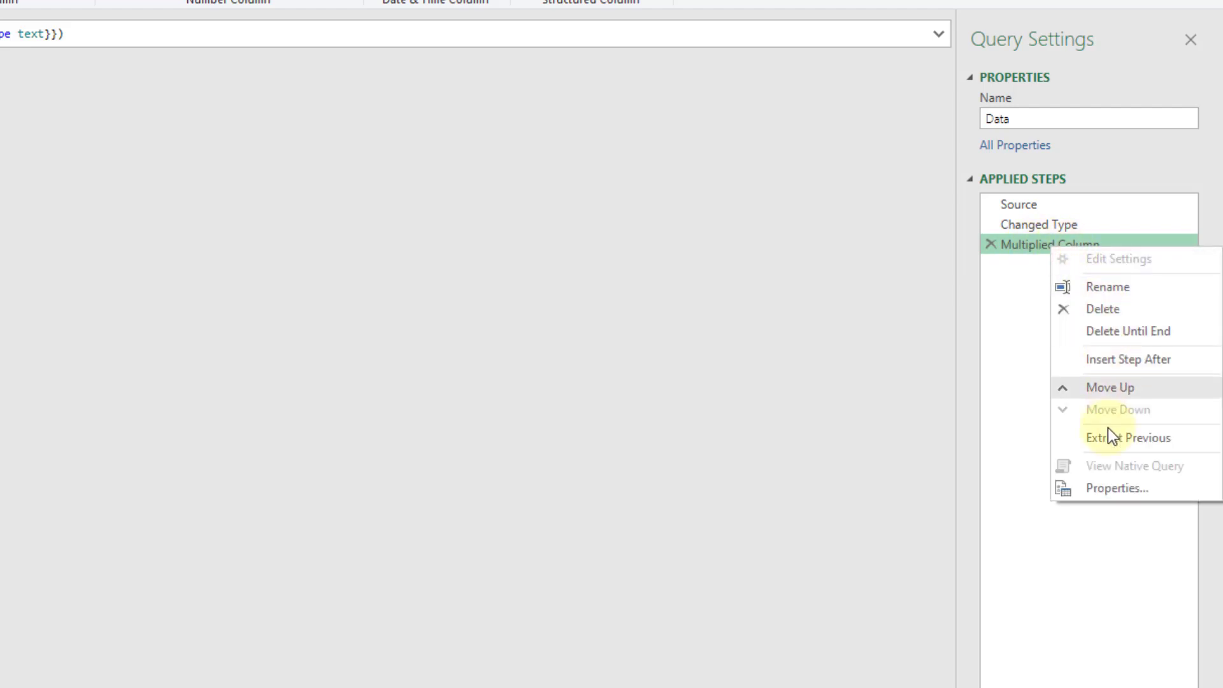
left_click(1107, 490)
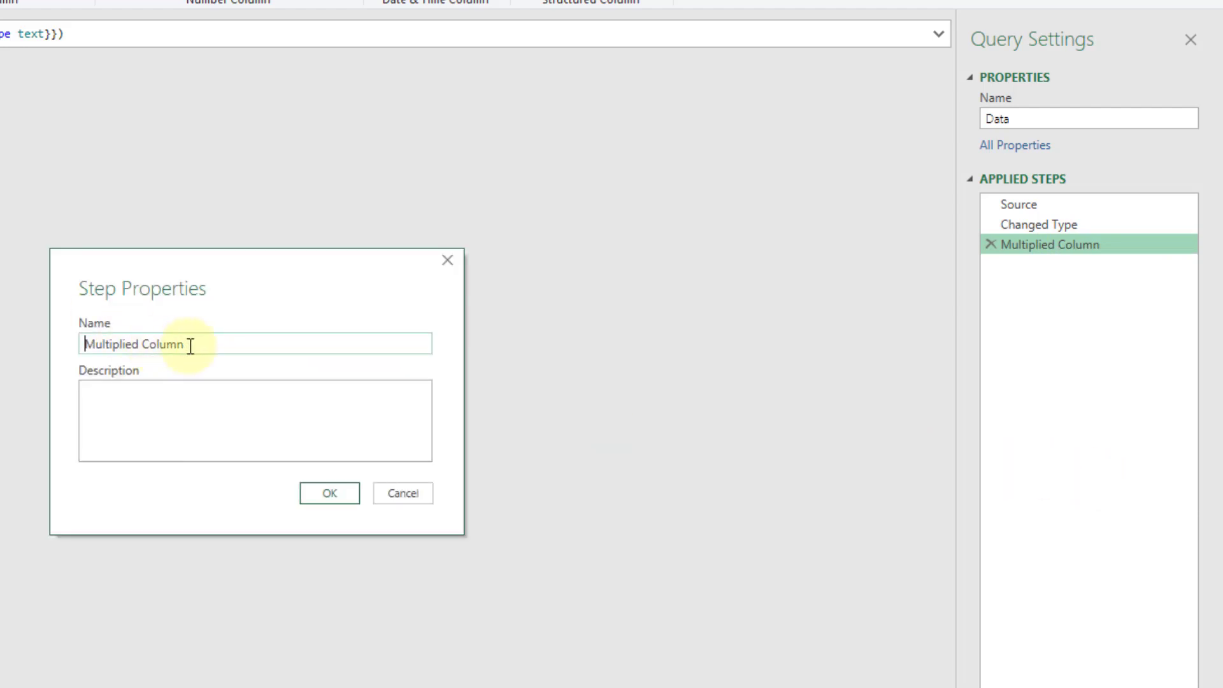
left_click_drag(186, 344, 90, 344)
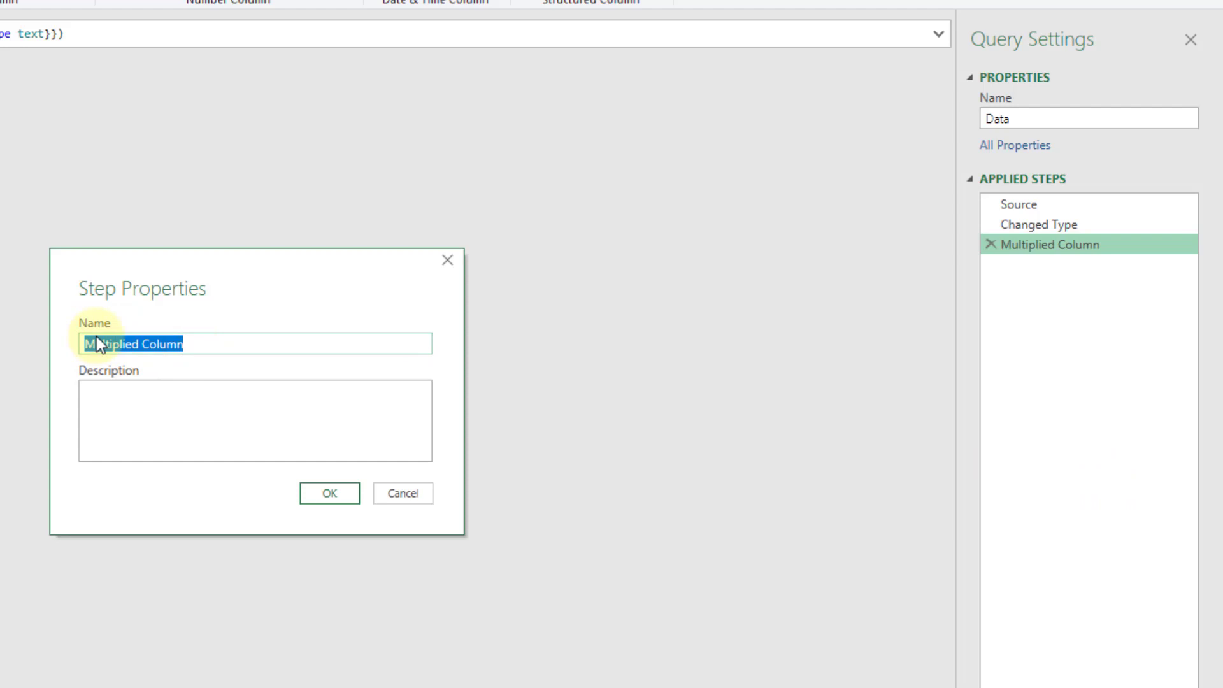
type("Pad ID")
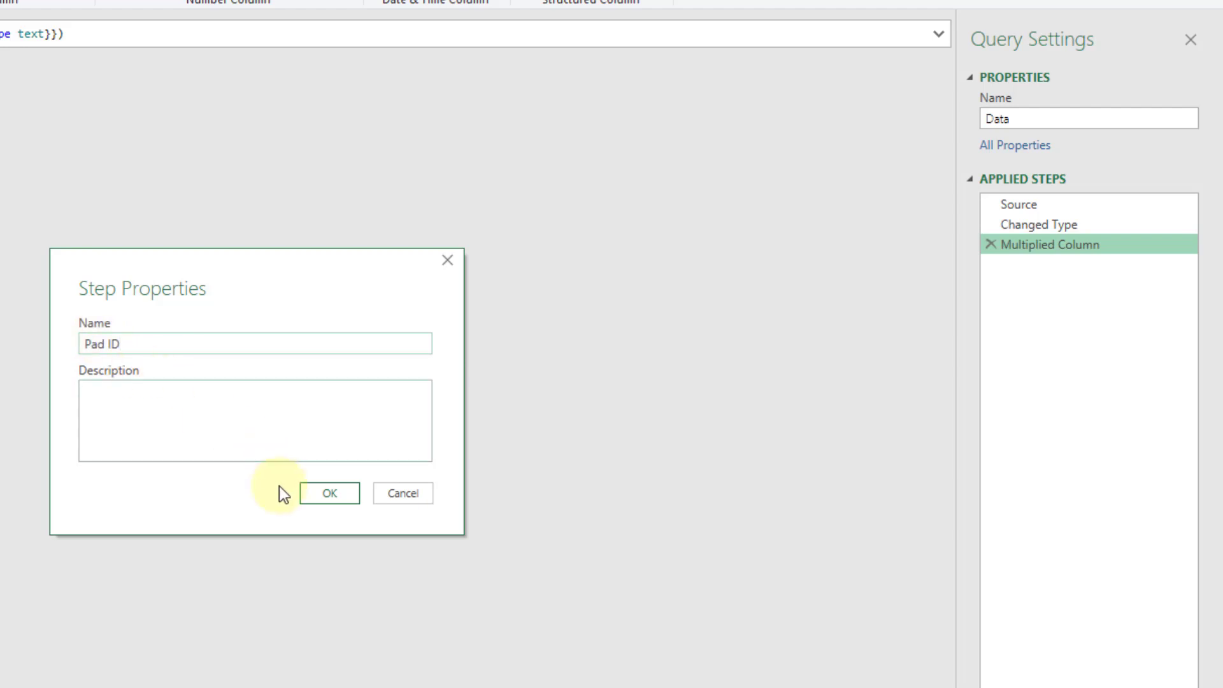
left_click(341, 488)
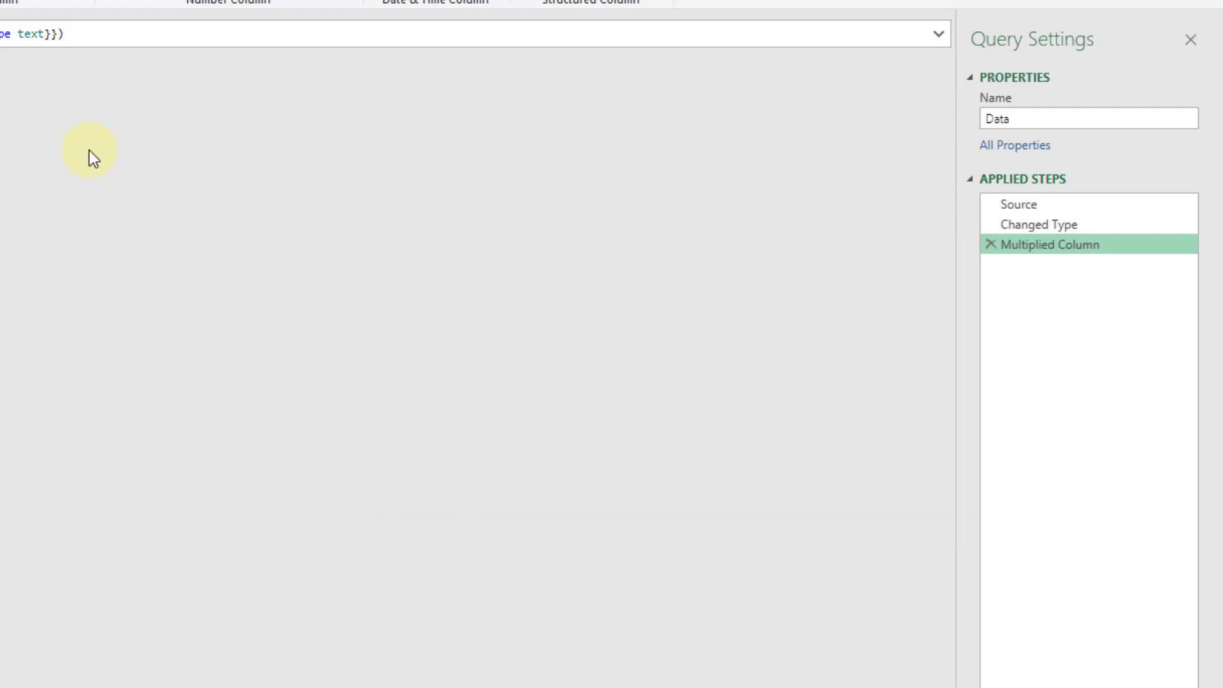